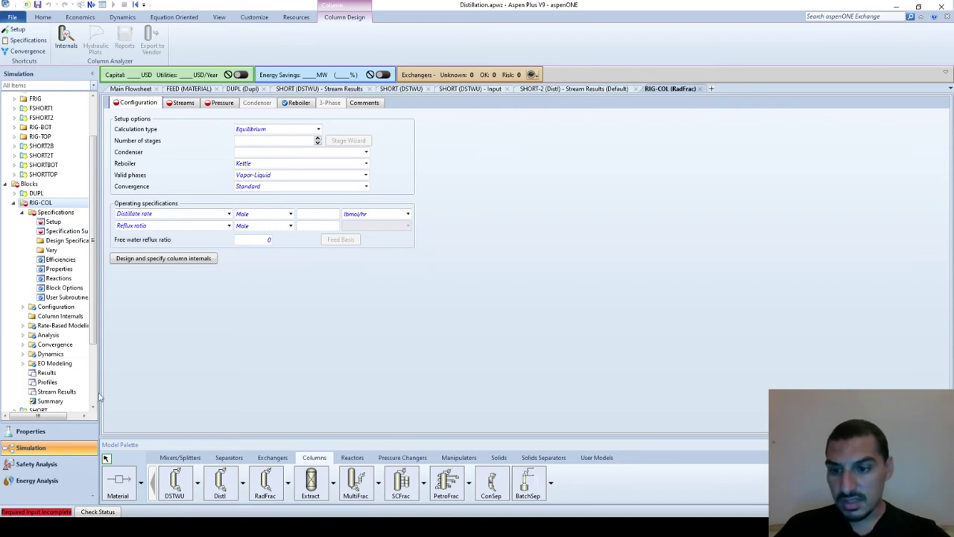
Step: Widen the navigation pane and set the RIG-COL column's calculation type to Equilibrium
drag(99, 398, 128, 393)
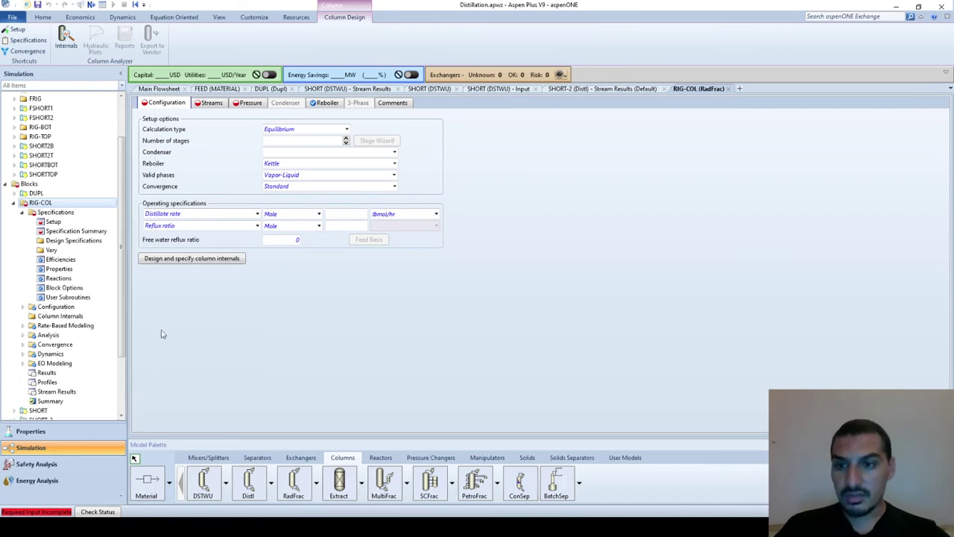
click(301, 131)
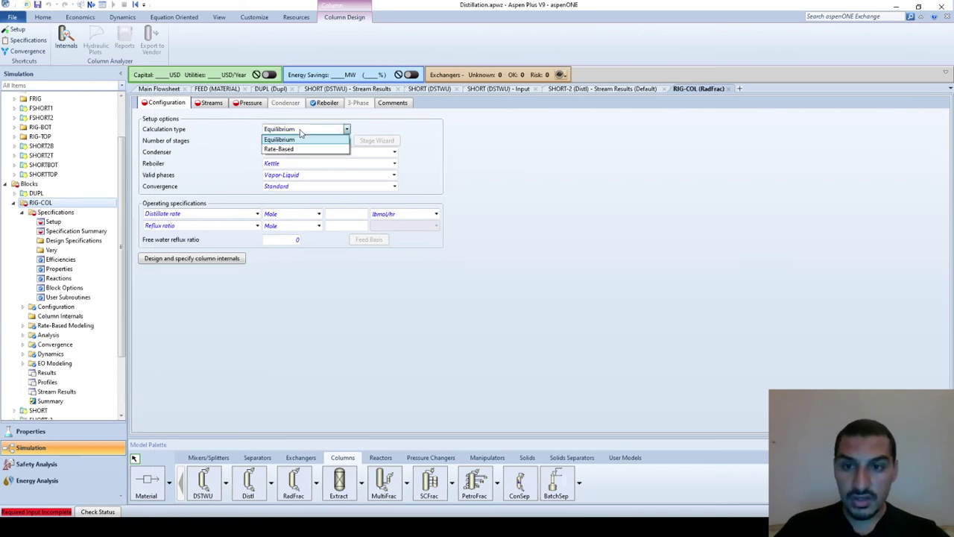
click(291, 149)
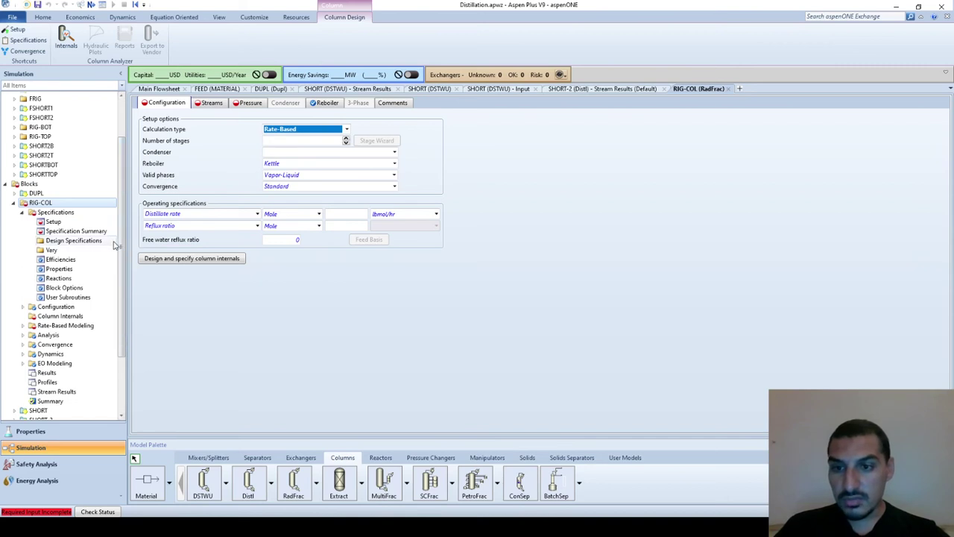
click(293, 132)
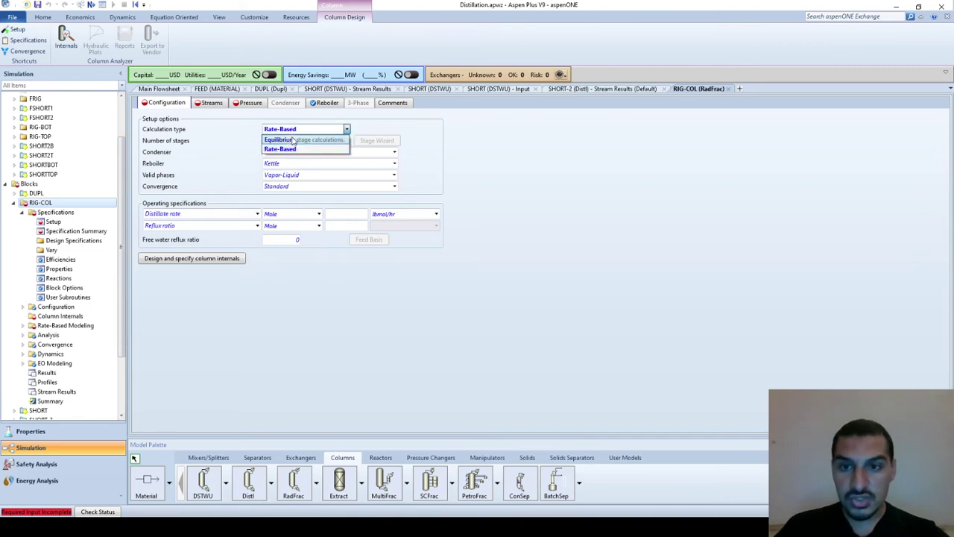
click(294, 140)
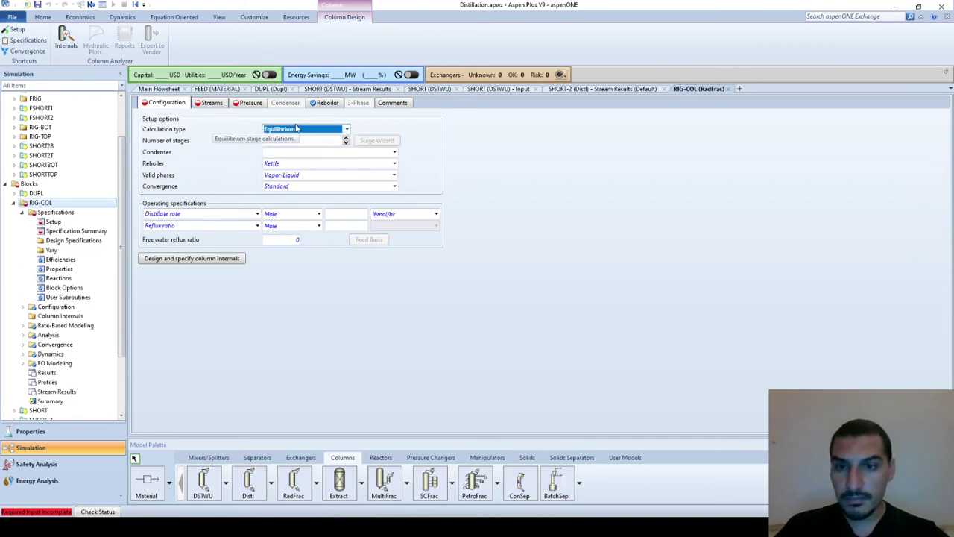
click(219, 187)
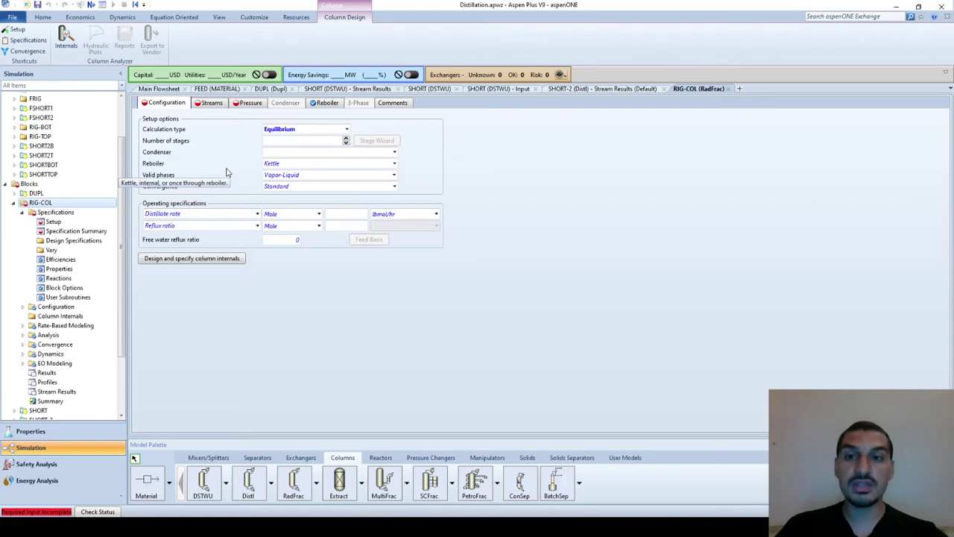
Step: Open the FEED stream specifications and the SHORT block's results summary to look up the number of actual stages
click(277, 141)
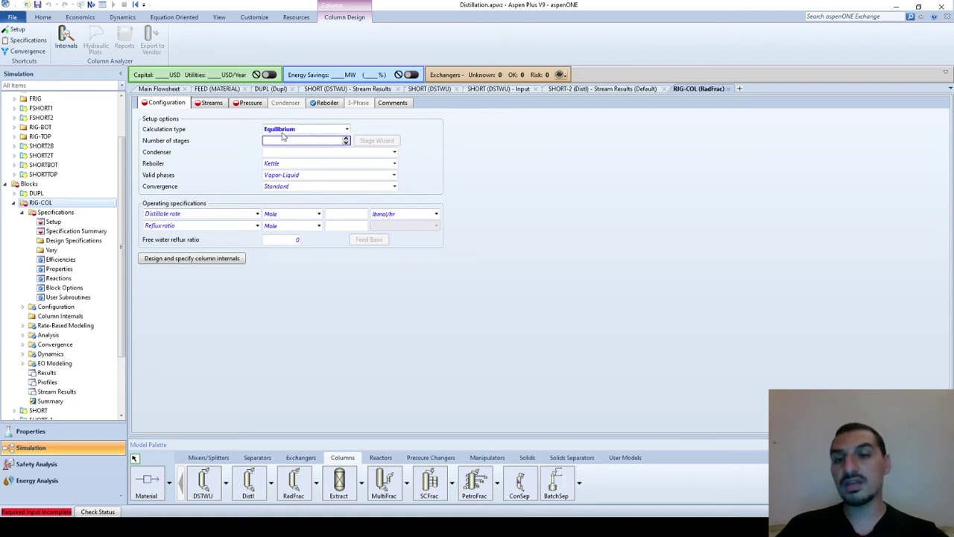
click(253, 145)
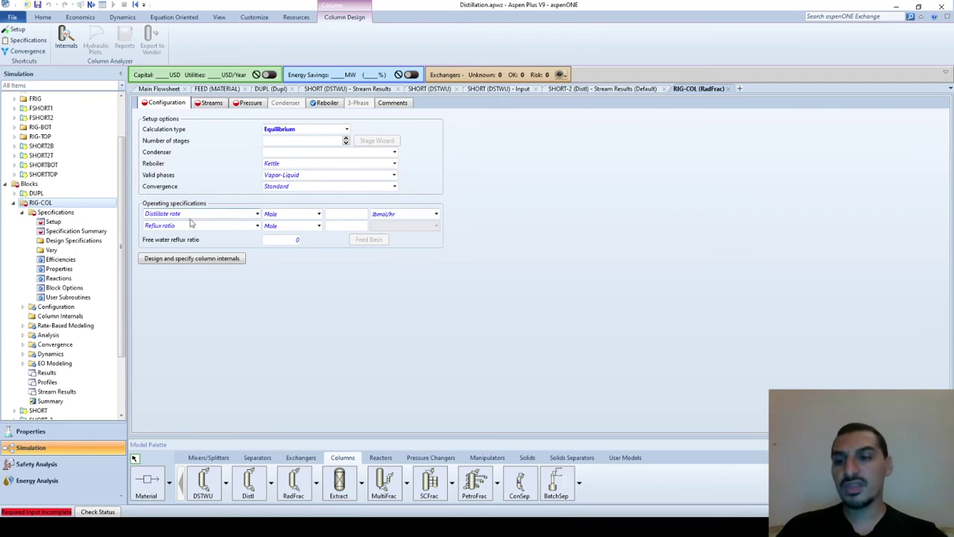
click(214, 89)
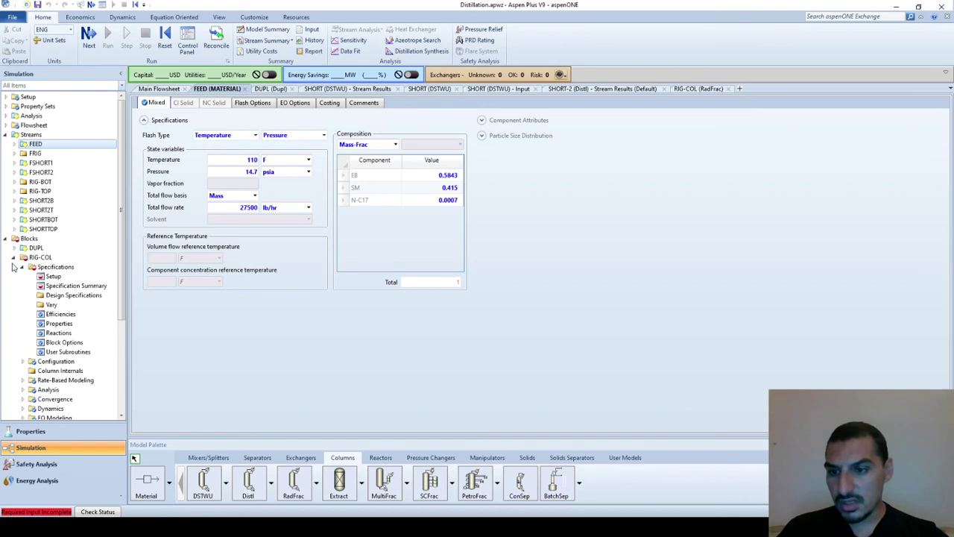
scroll(23, 351, down, 5)
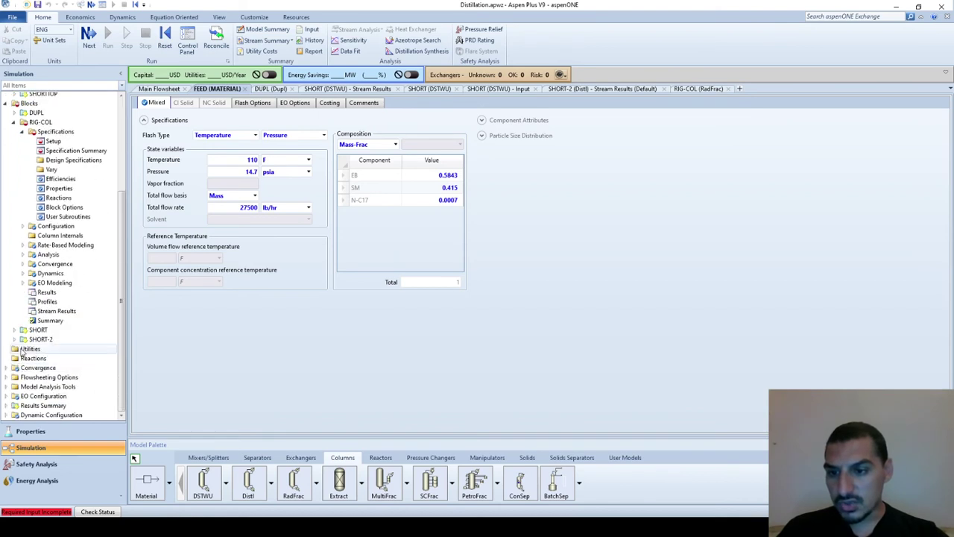
click(15, 329)
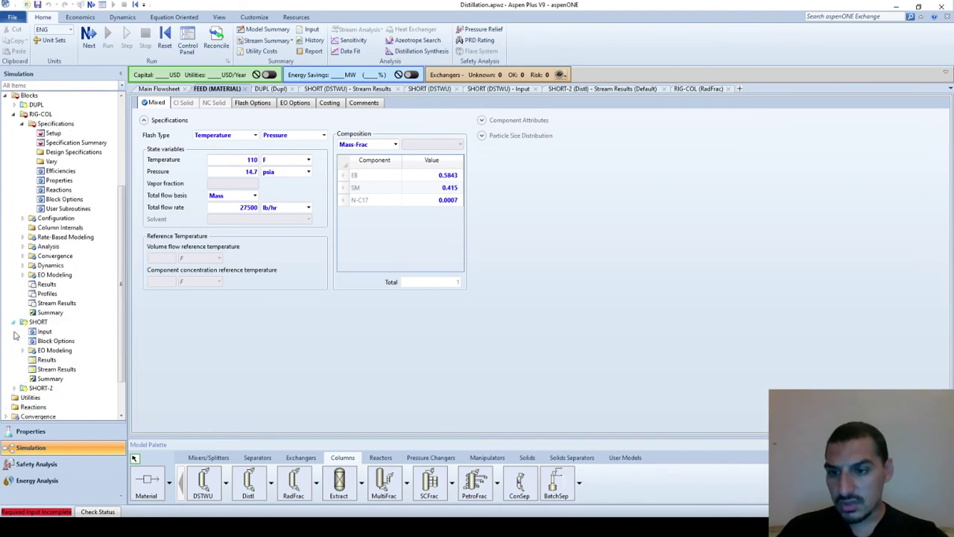
click(46, 360)
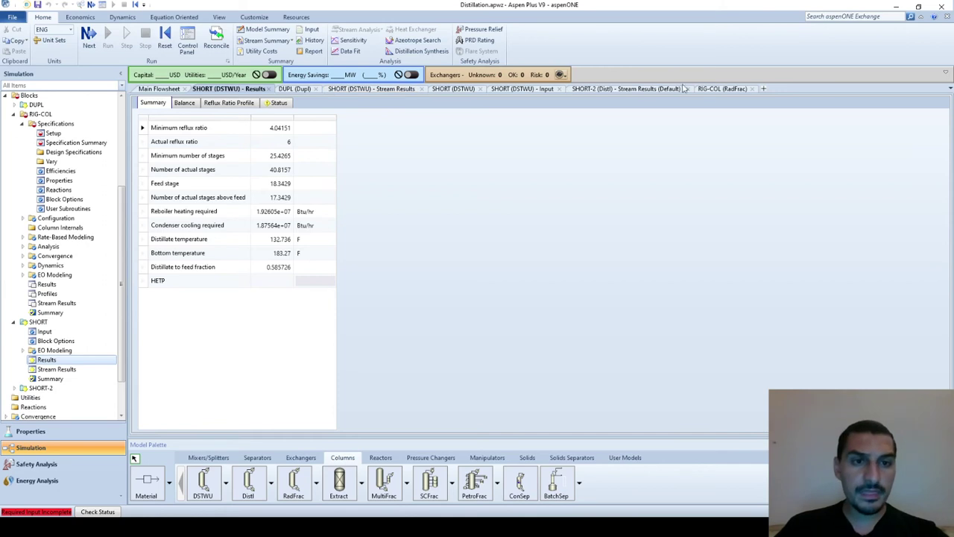
Step: Reorder the open forms so that RIG-COL sits directly after the SHORT results
click(712, 89)
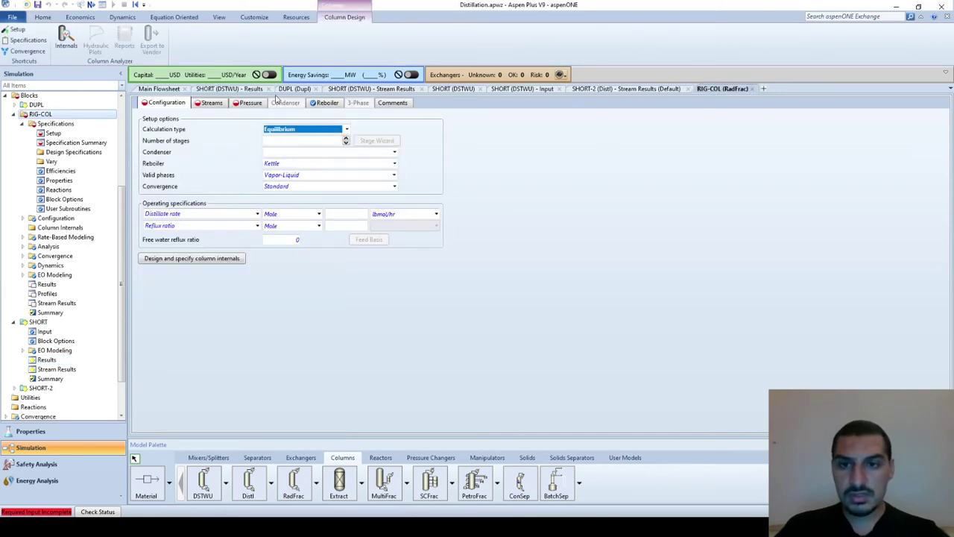
double_click(730, 90)
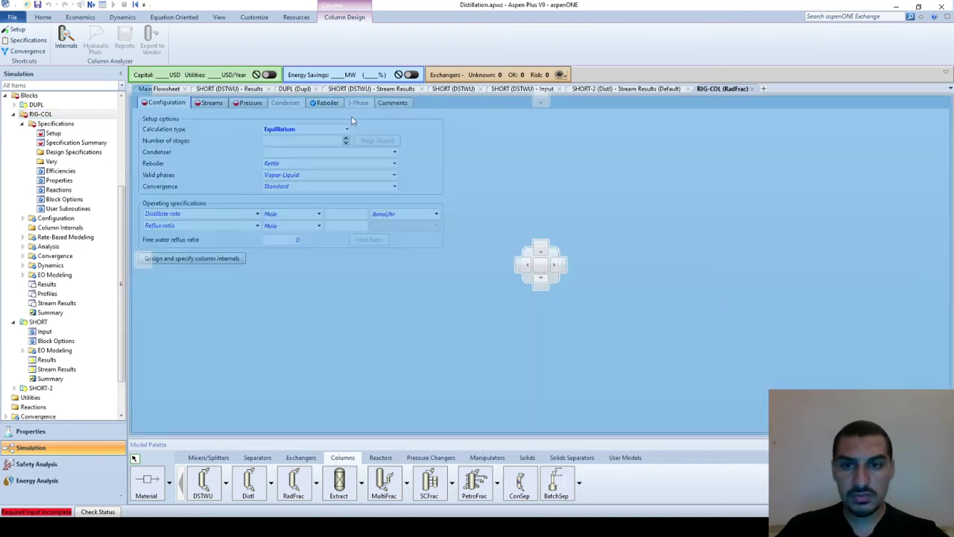
mouse_move(284, 94)
mouse_down()
mouse_move(268, 94)
mouse_move(287, 91)
mouse_up()
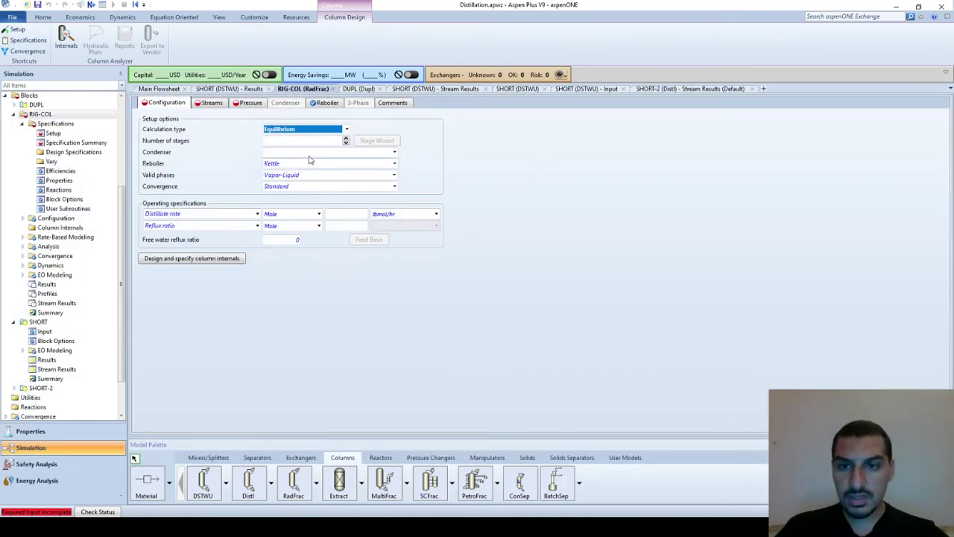
Step: Check the actual stages in the SHORT results and set RIG-COL's number of stages to 41
click(259, 91)
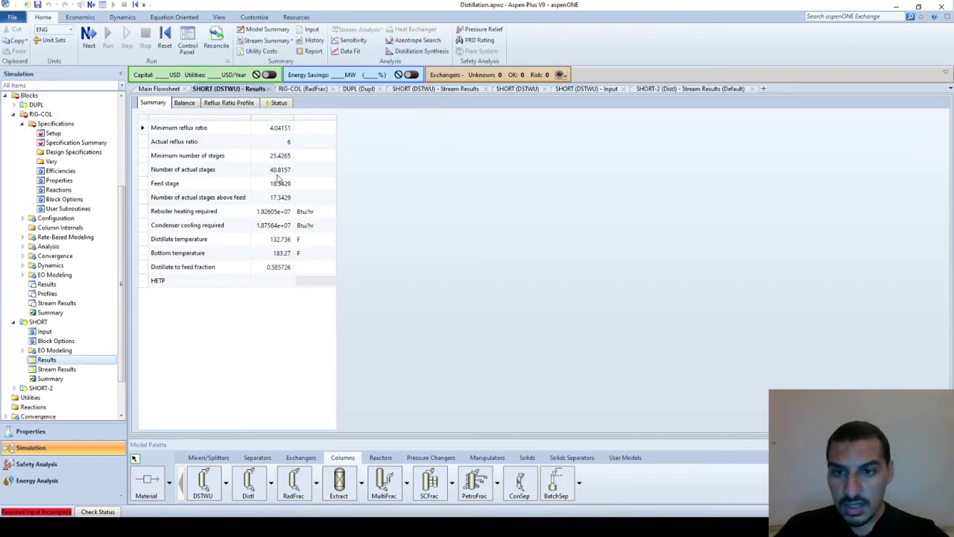
click(305, 89)
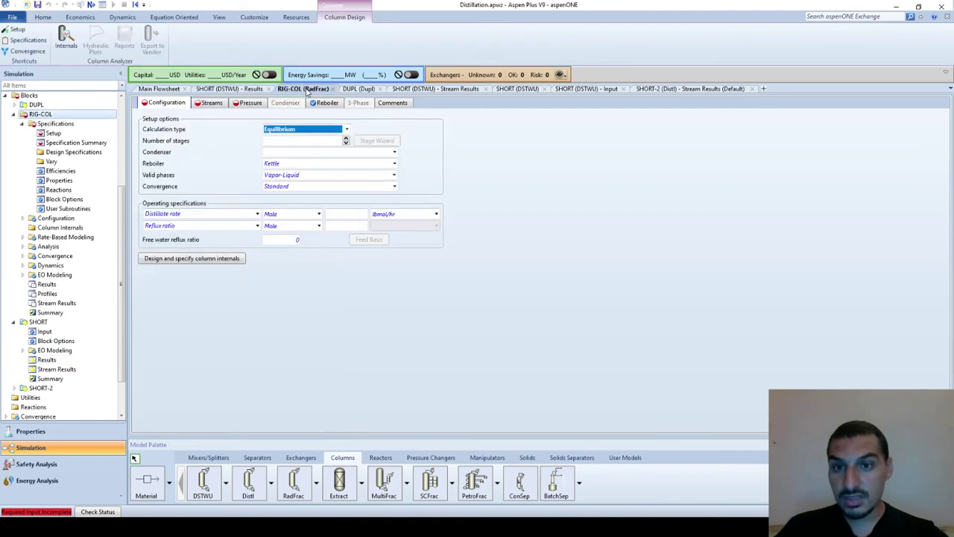
click(310, 140)
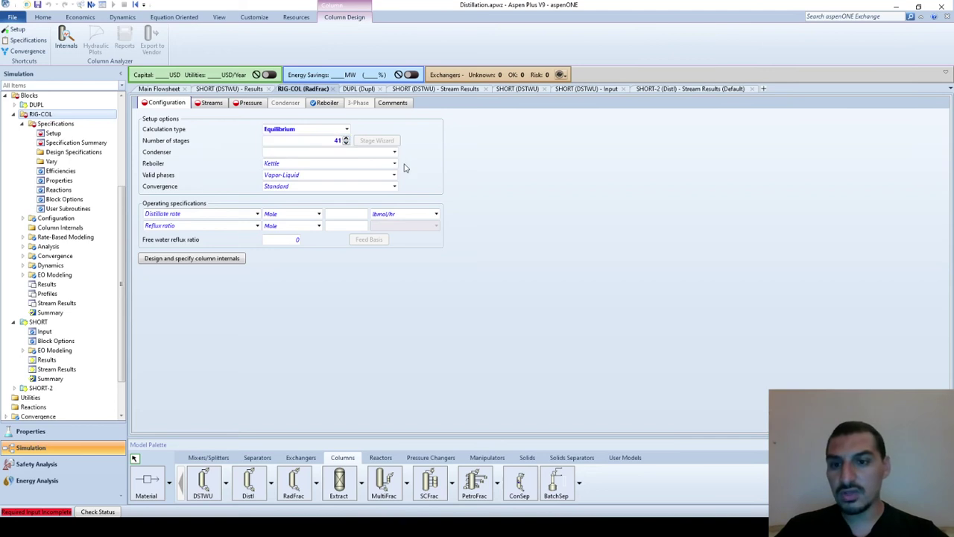
Step: Set RIG-COL's condenser to Total and its reboiler to Kettle
click(367, 153)
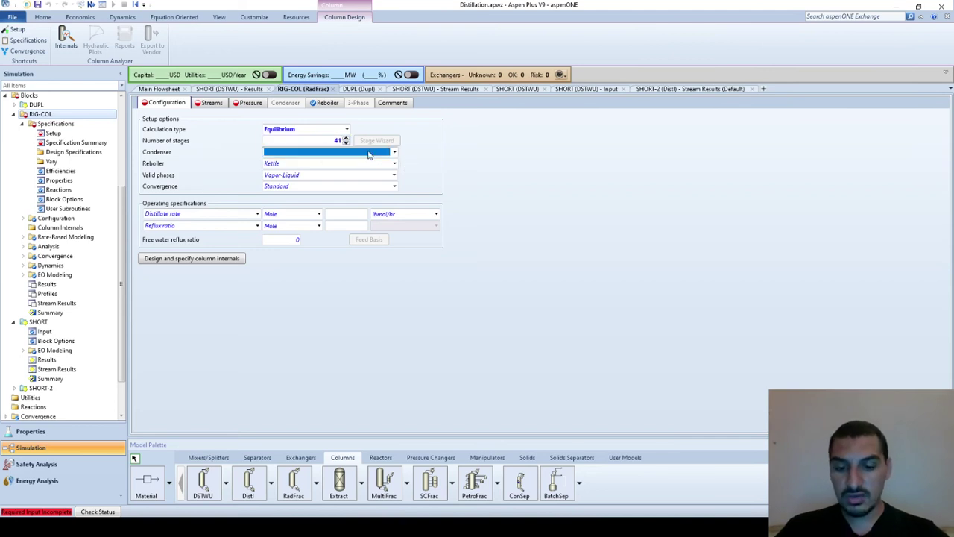
text(tal)
key(Tab)
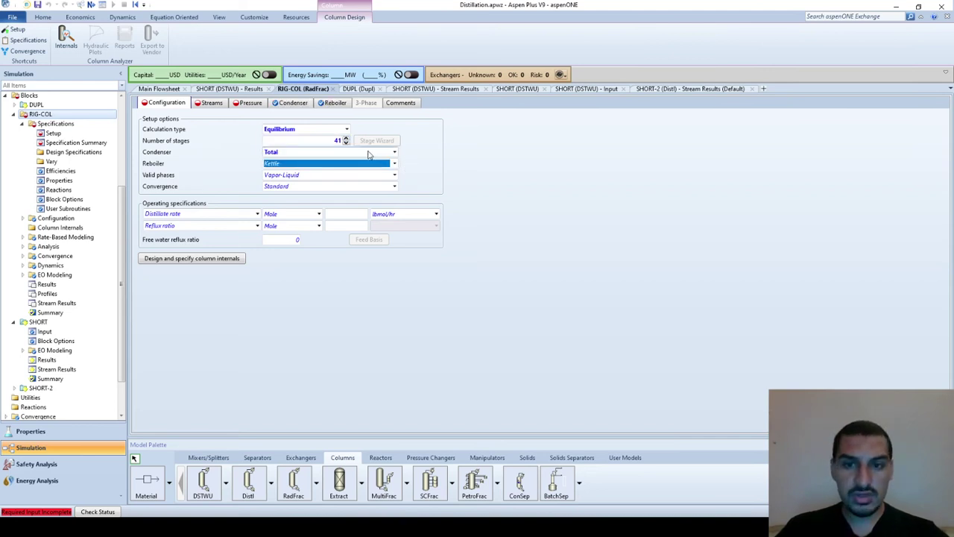
click(395, 163)
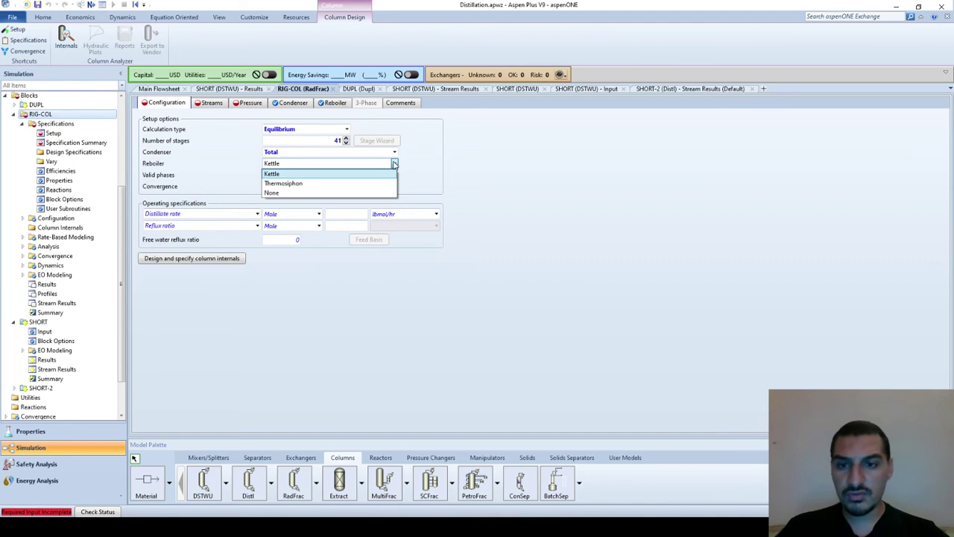
click(316, 176)
click(432, 182)
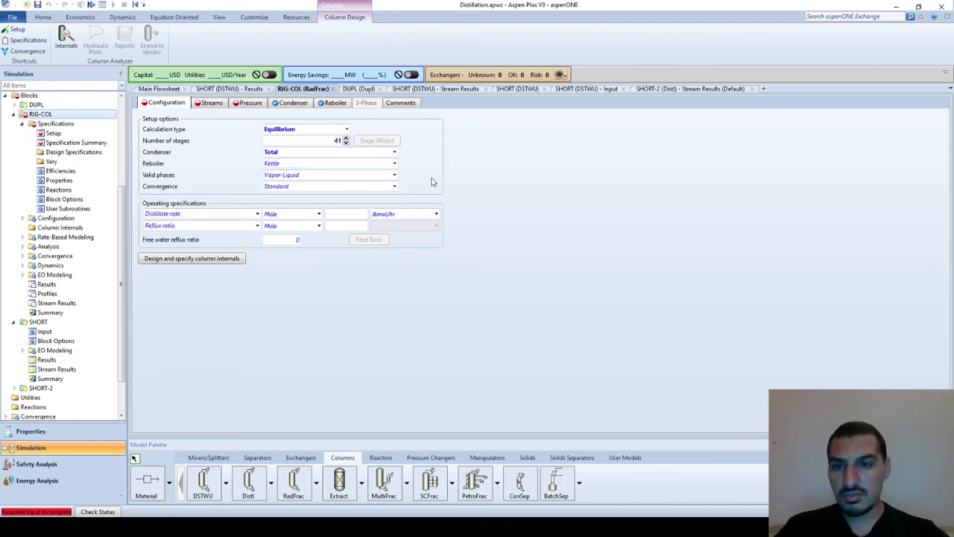
Step: Review the valid phases options, keeping Vapor-Liquid, and select Standard convergence for RIG-COL
click(394, 175)
click(394, 176)
click(394, 175)
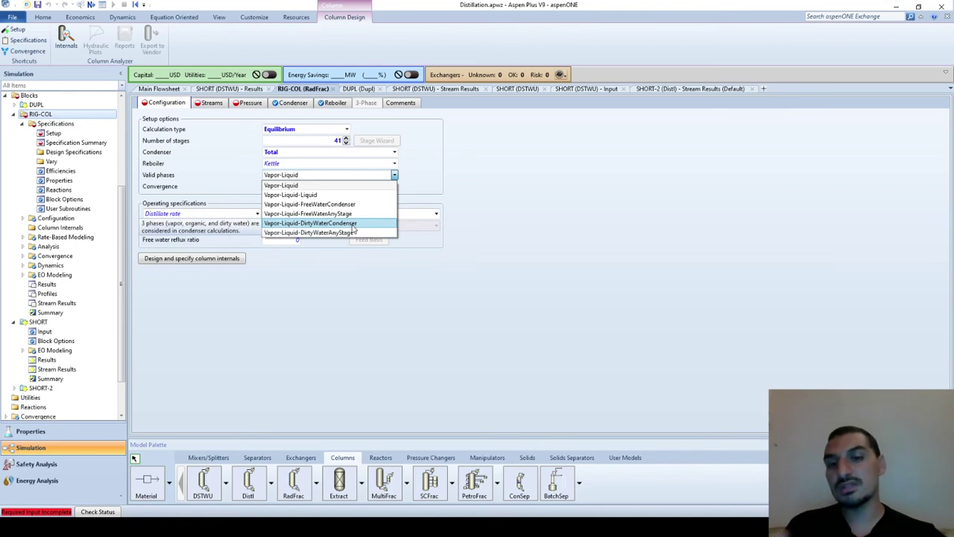
click(440, 189)
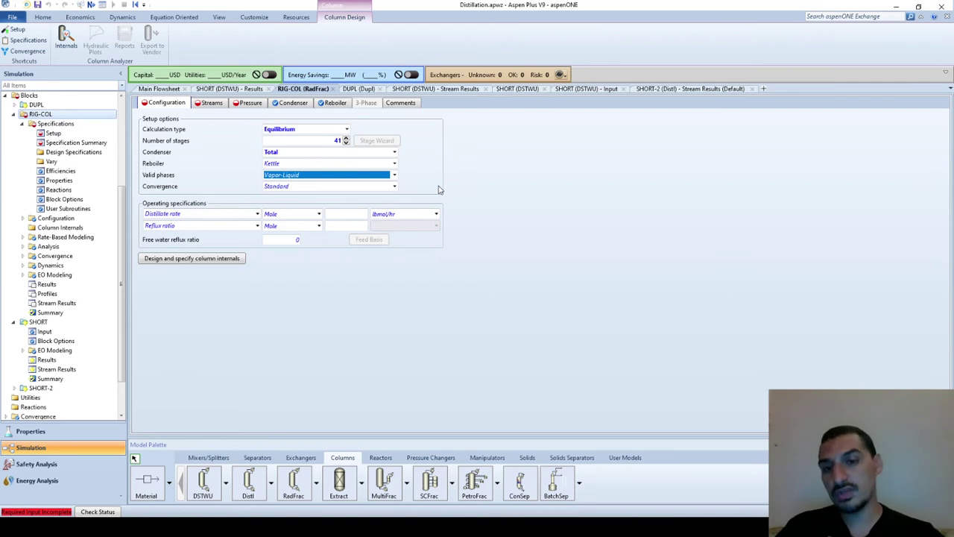
click(395, 186)
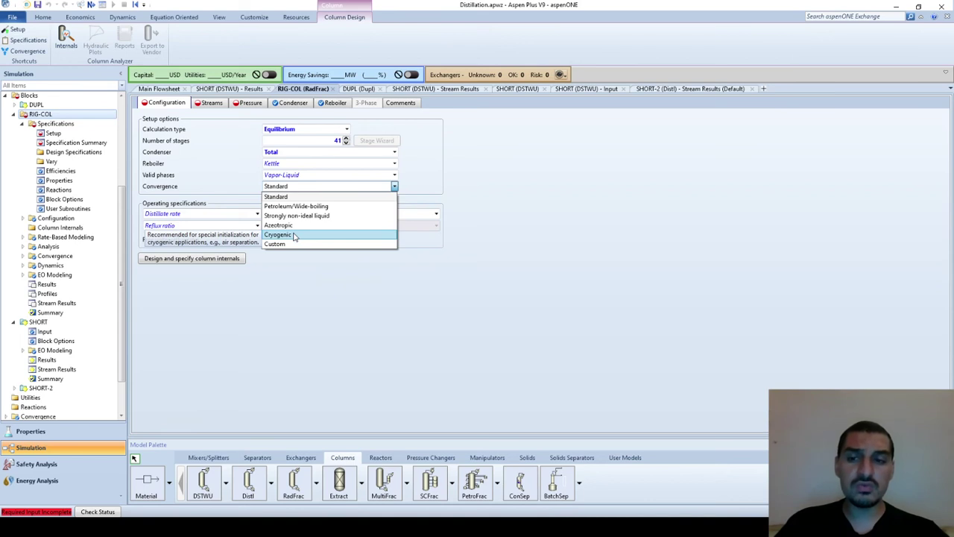
click(313, 196)
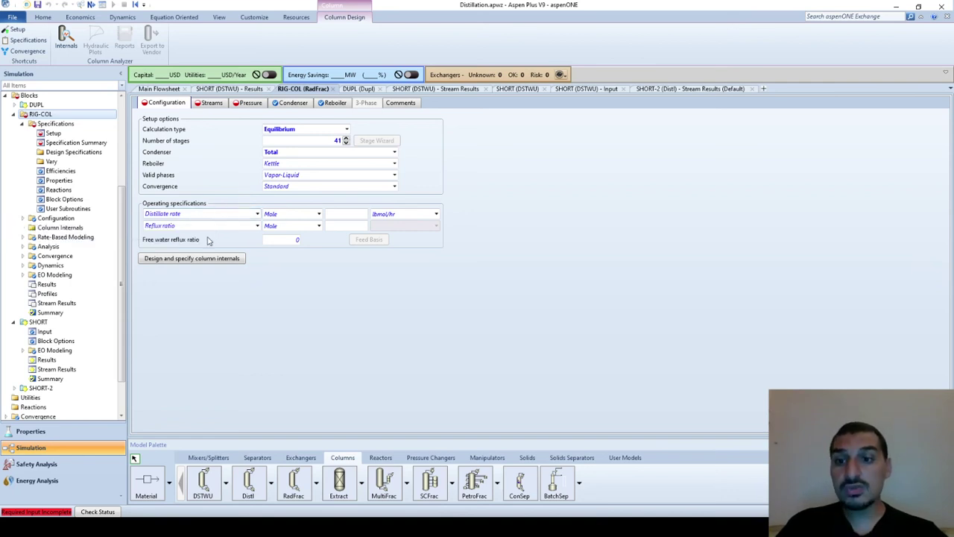
Step: Review the available options for RIG-COL's first operating specification, from distillate rate through reboiler duty
click(256, 215)
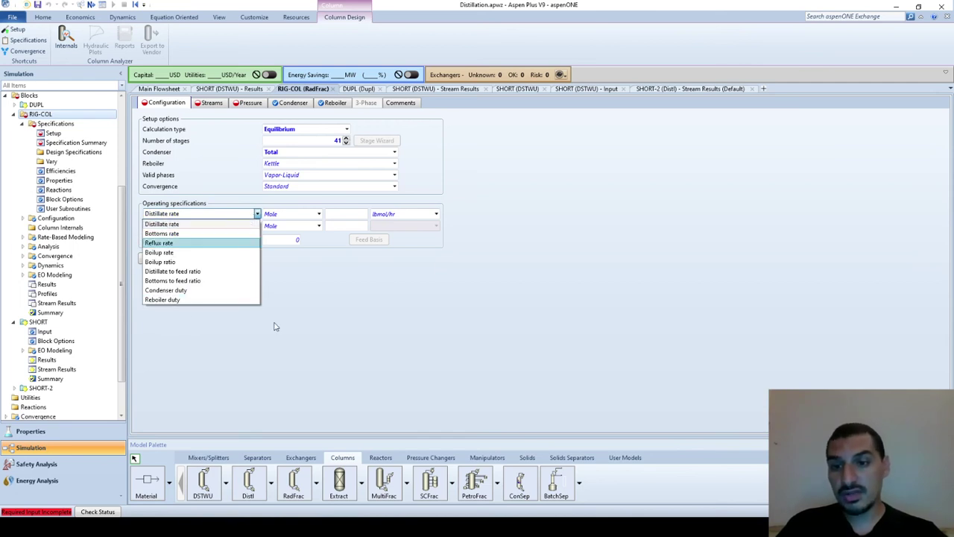
key(Up)
key(Down)
key(Down)
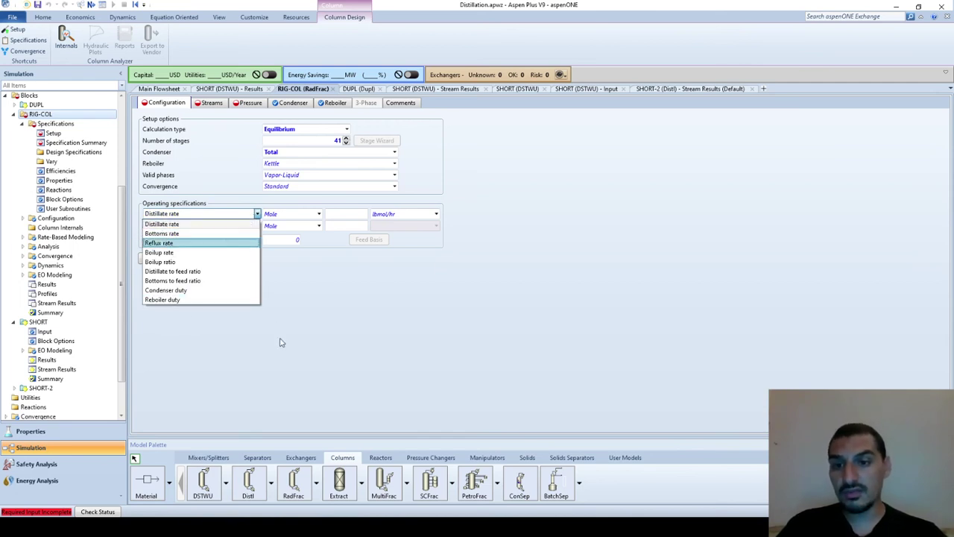
key(Down)
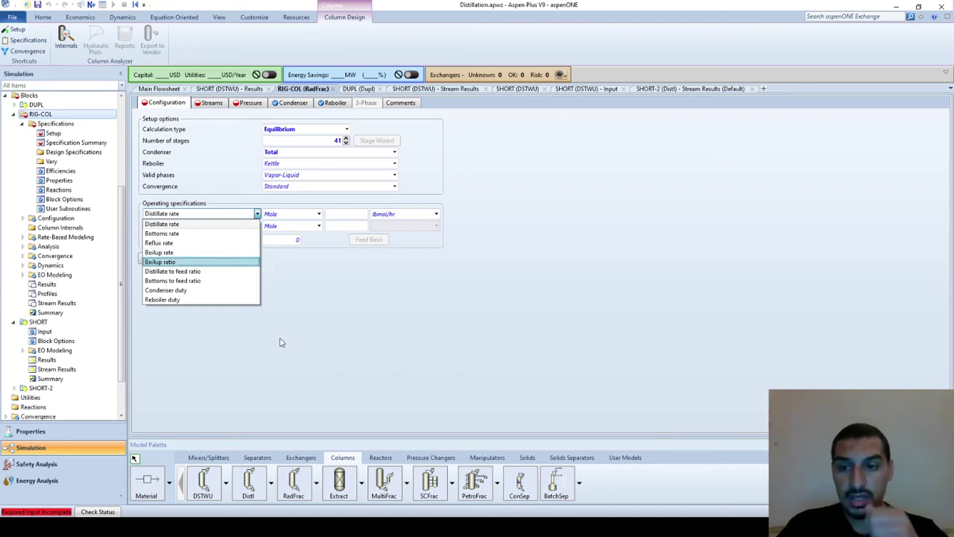
key(Up)
key(Up)
key(Up)
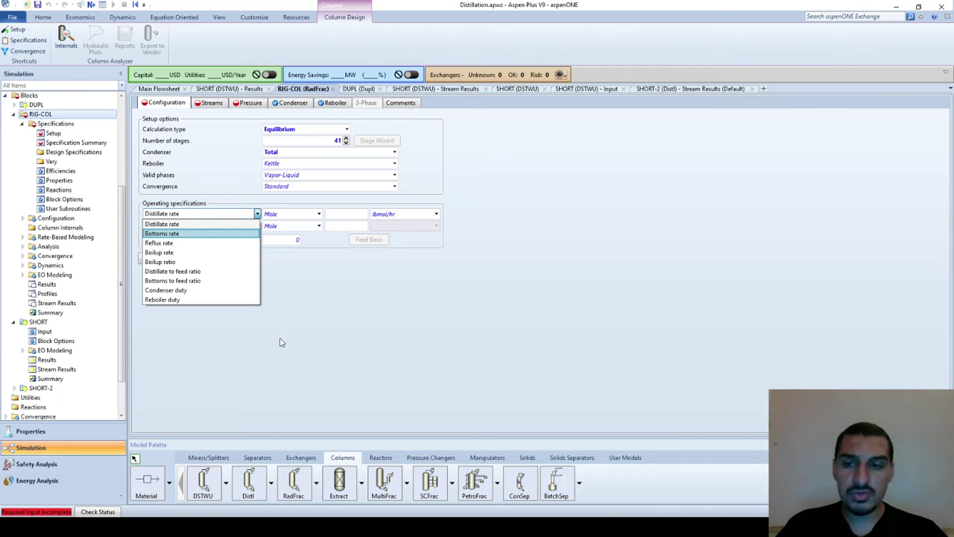
key(Down)
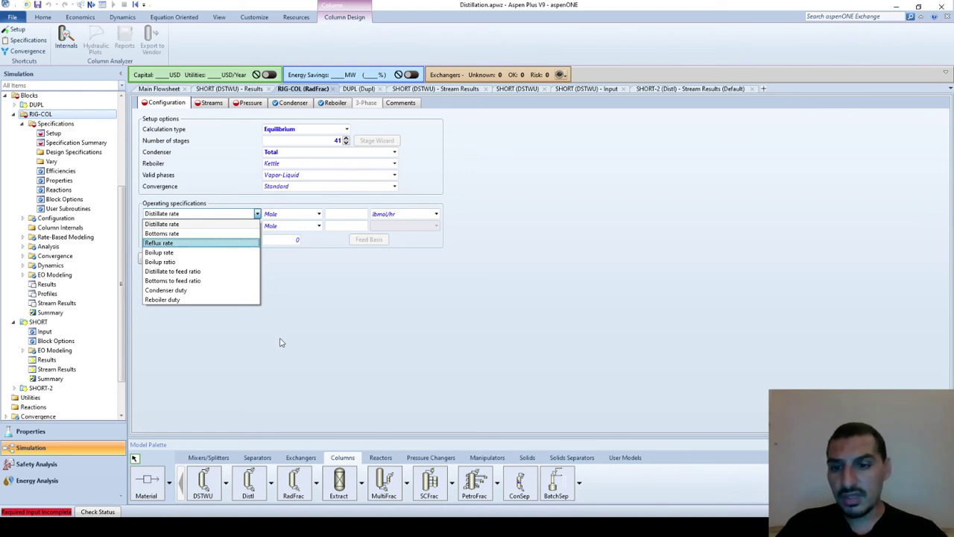
key(Down)
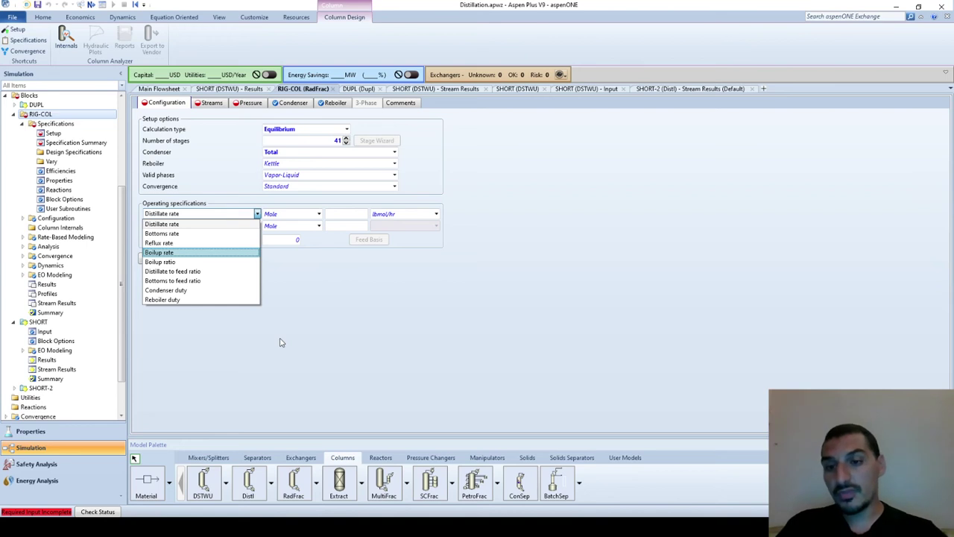
key(Down)
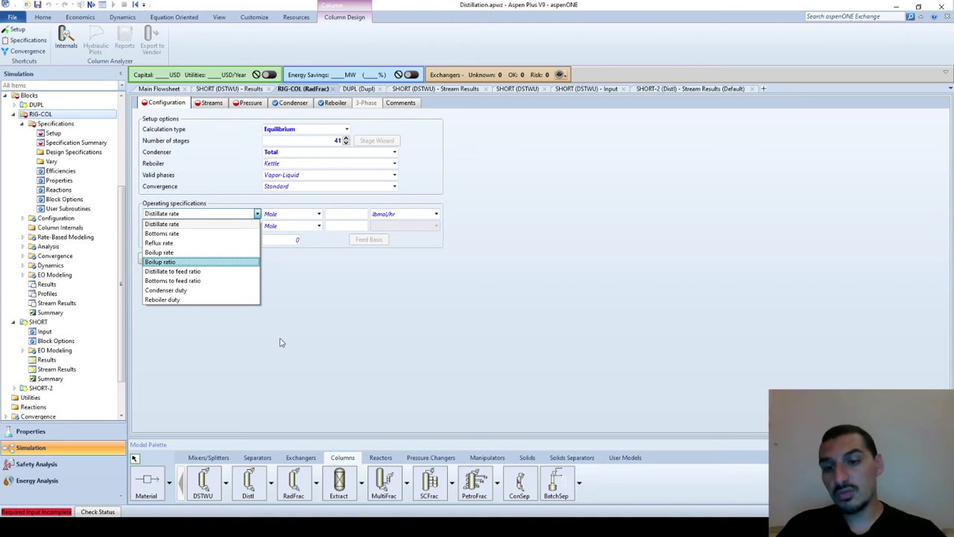
key(Down)
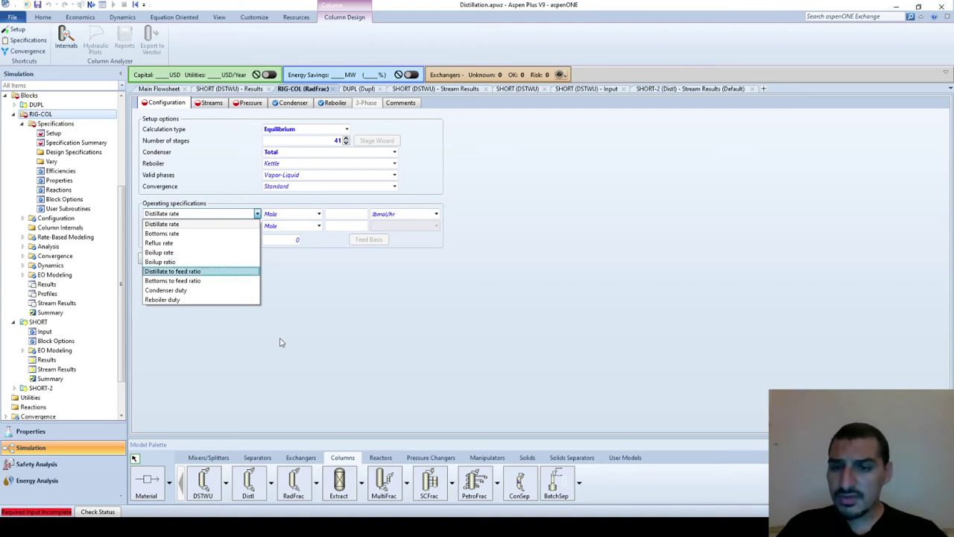
key(Down)
key(Down)
key(Down)
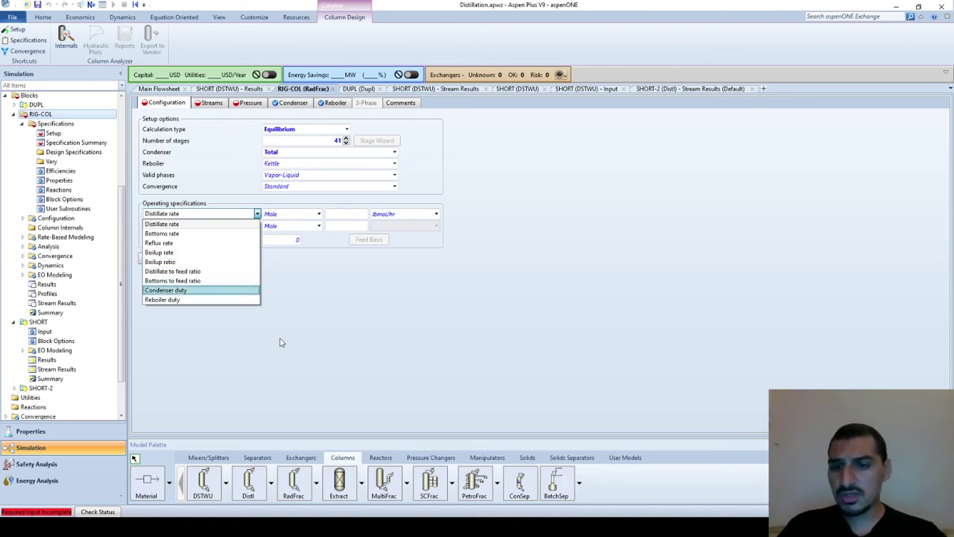
key(Up)
key(Up)
key(Up)
key(Up)
key(Up)
key(Up)
key(Up)
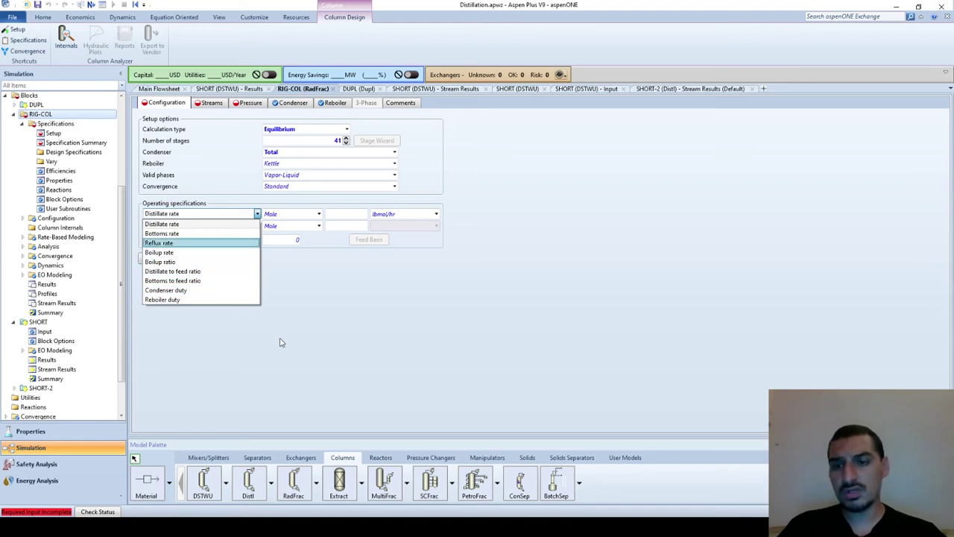
key(Down)
key(Down)
key(Down)
key(Down)
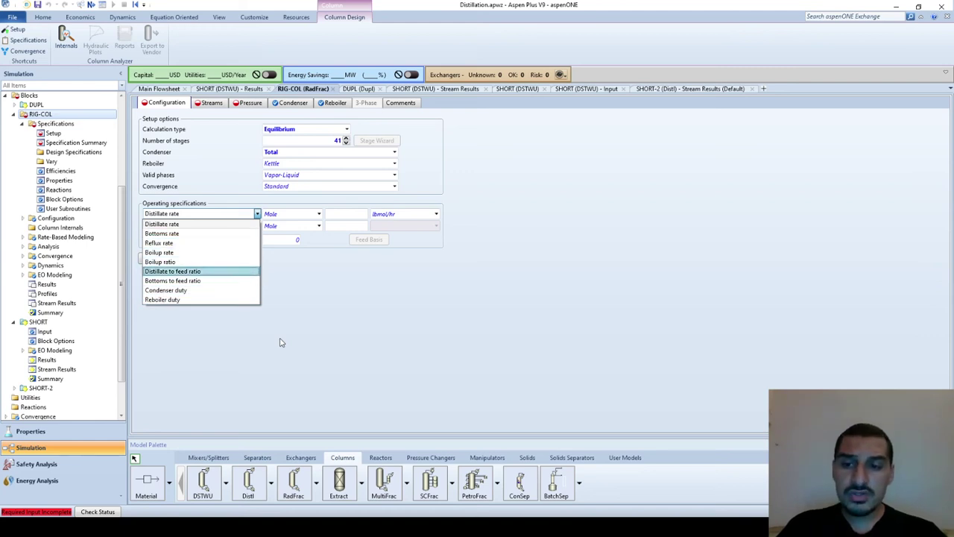
click(227, 243)
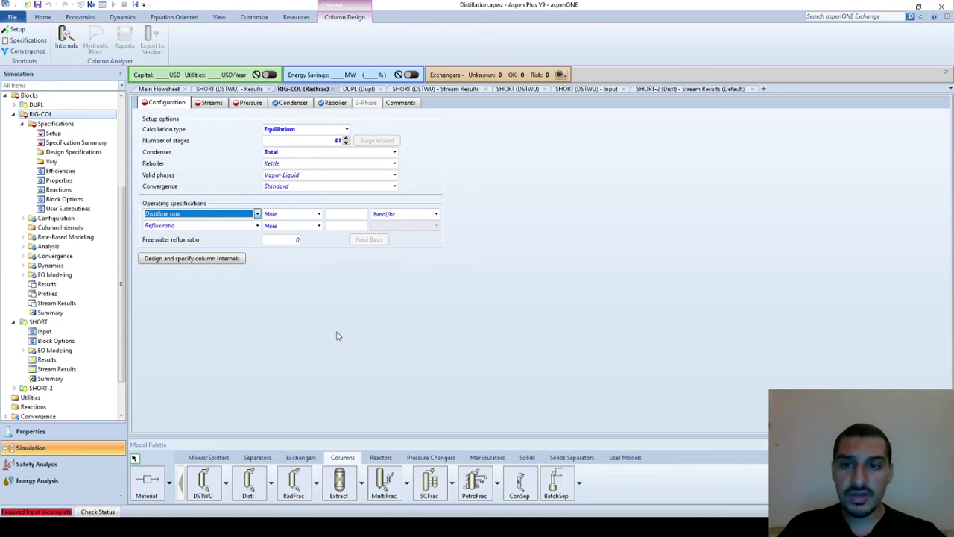
Step: Check the available outputs in the SHORT results and set RIG-COL's first operating specification to Distillate to feed ratio
click(246, 89)
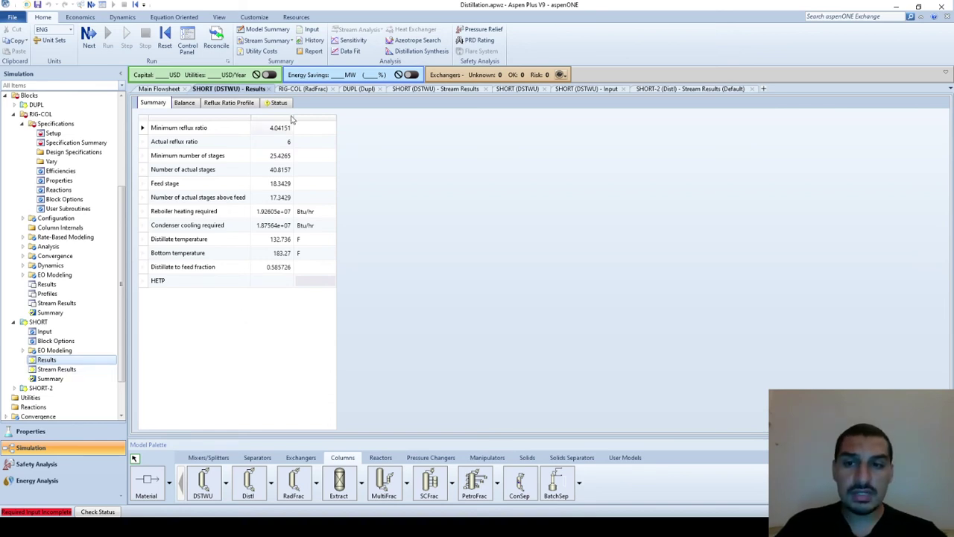
click(316, 89)
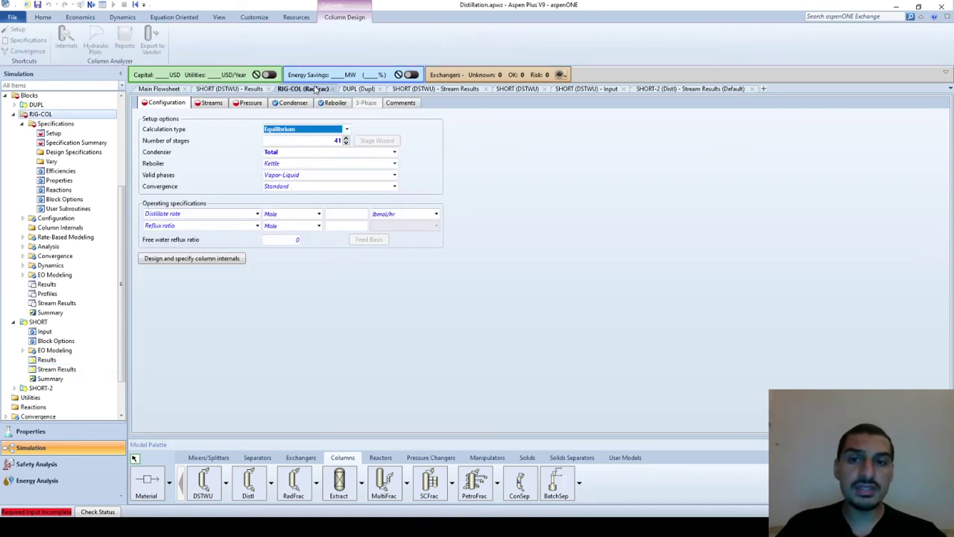
click(254, 215)
click(253, 216)
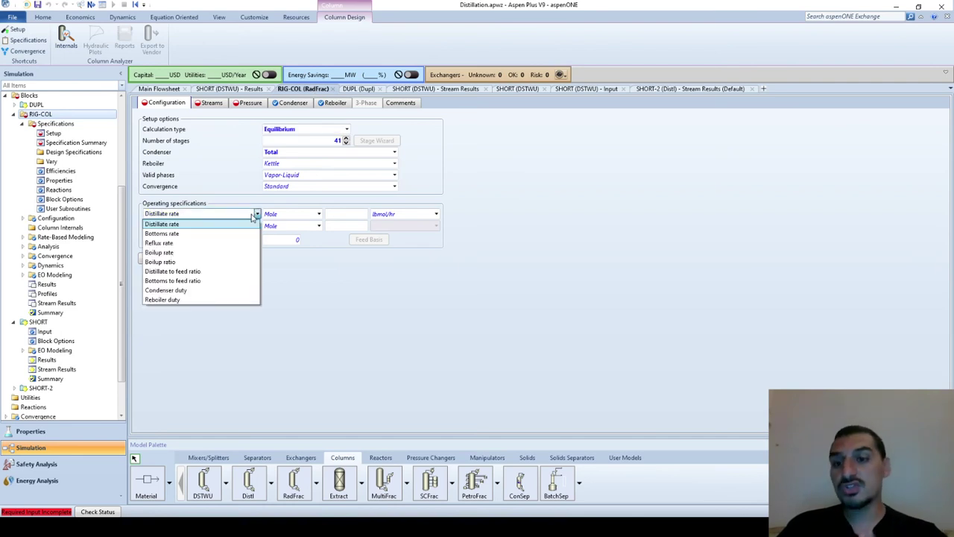
click(210, 273)
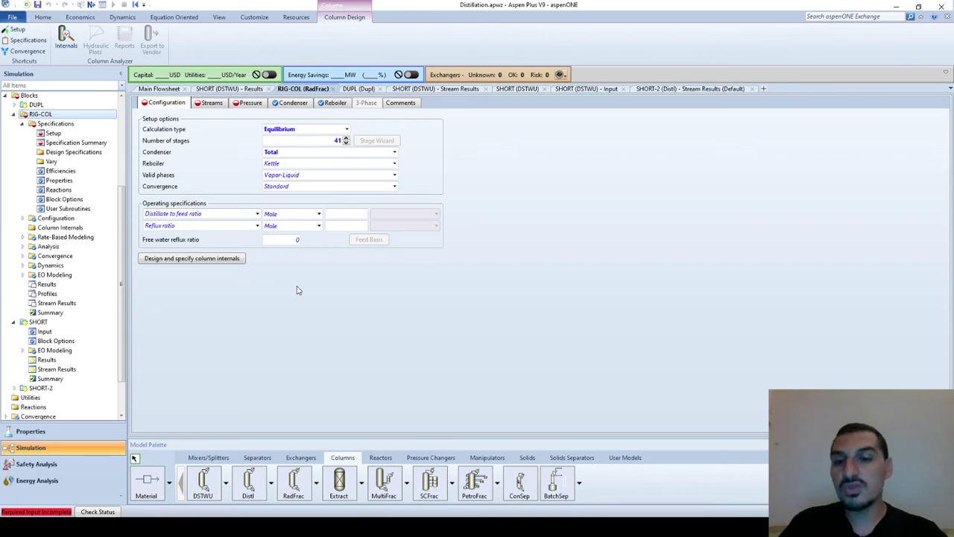
Step: Look up the distillate to feed fraction in the SHORT results and set RIG-COL's distillate to feed ratio to 0.5857
click(345, 214)
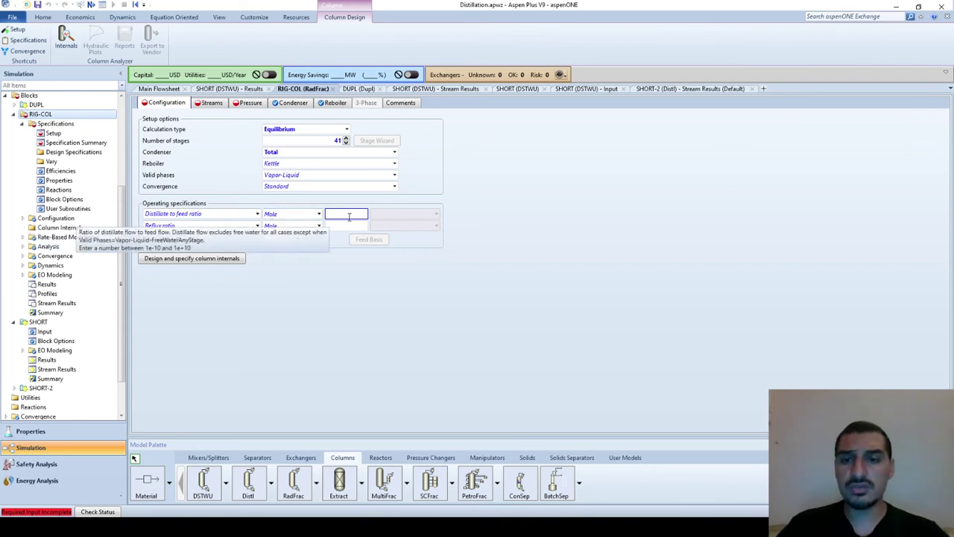
click(252, 91)
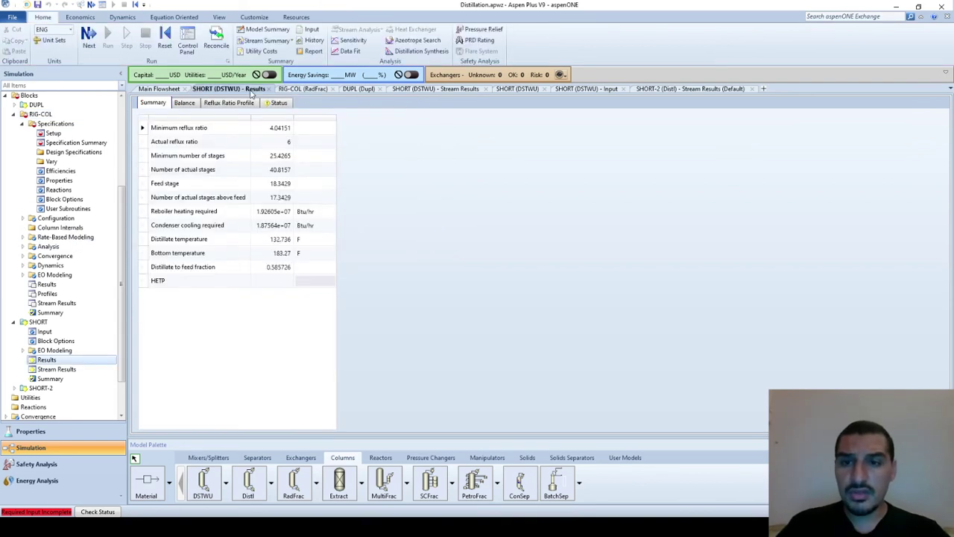
click(281, 273)
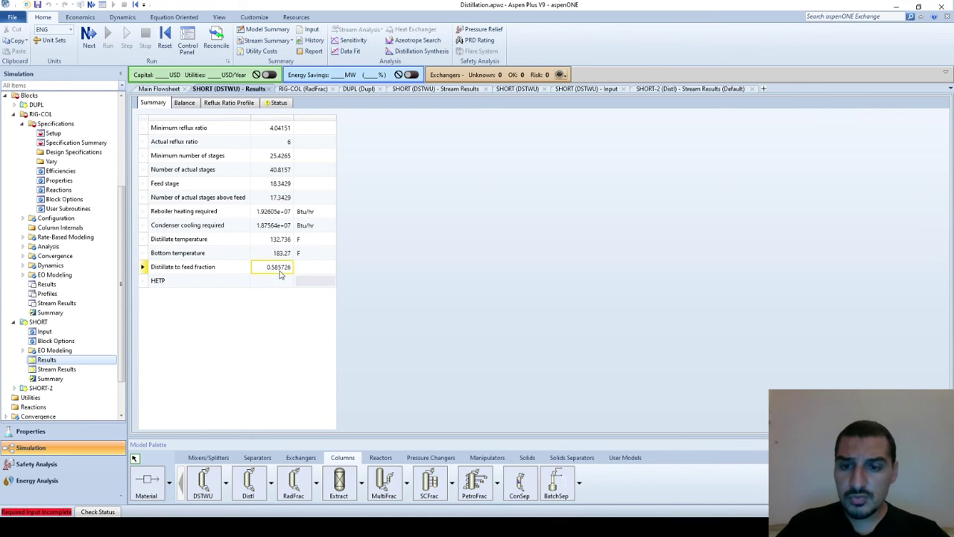
click(289, 90)
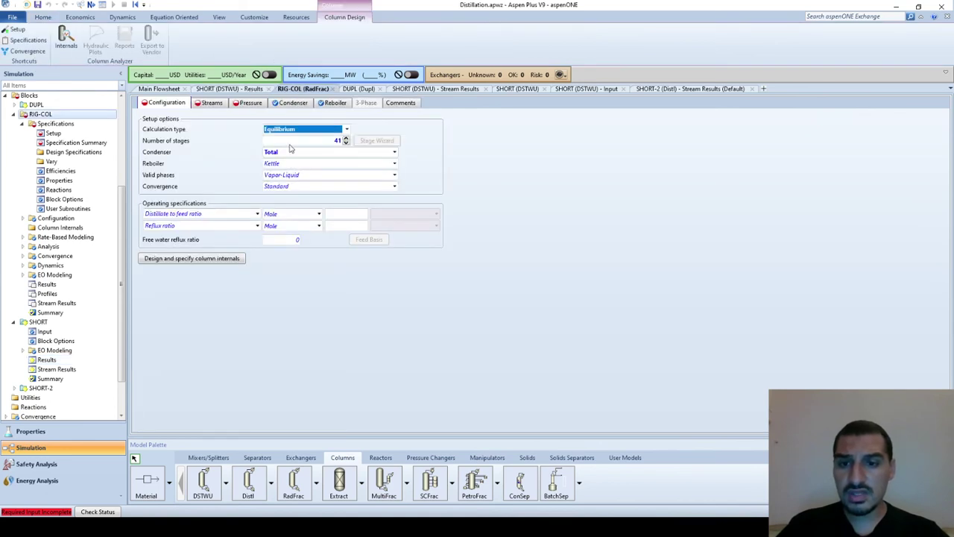
click(338, 214)
text(.5857)
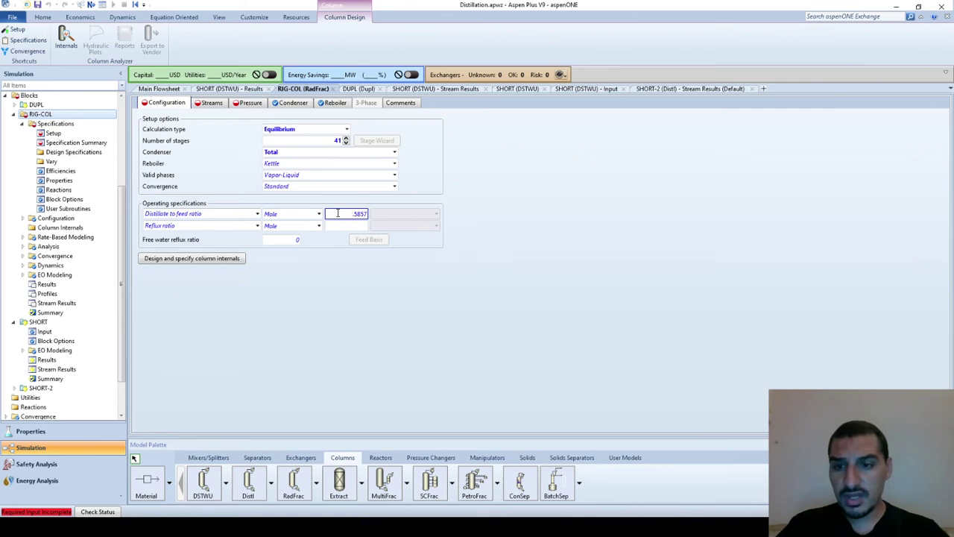
Step: Review the options for the second operating specification, keep Reflux ratio on a mole basis, and set it to 6
click(256, 227)
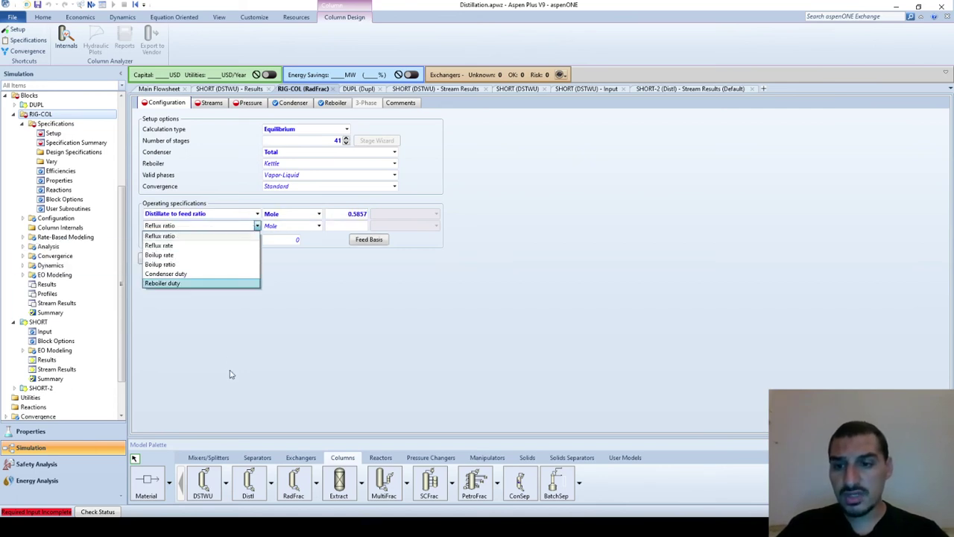
key(Up)
key(Up)
key(Up)
key(Up)
key(Up)
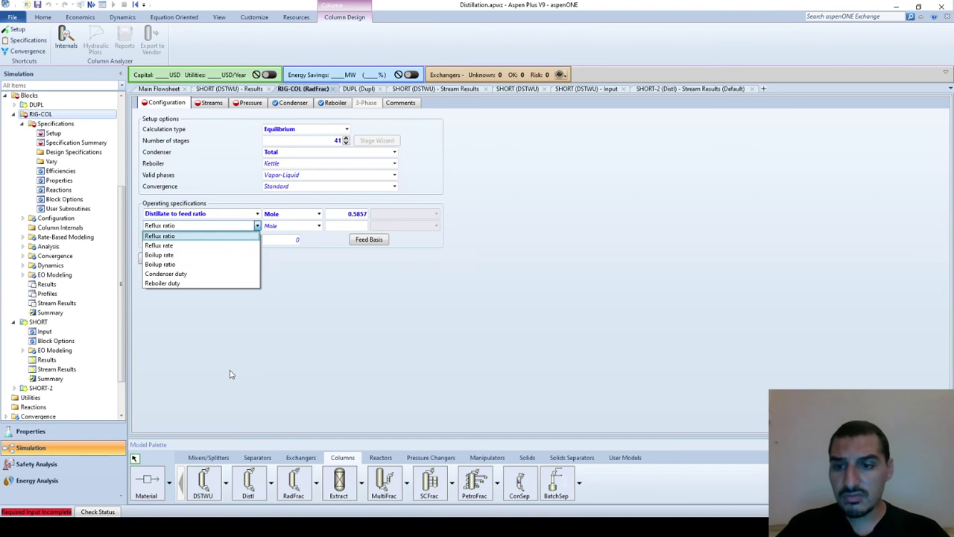
key(Down)
key(Down)
key(Down)
key(Down)
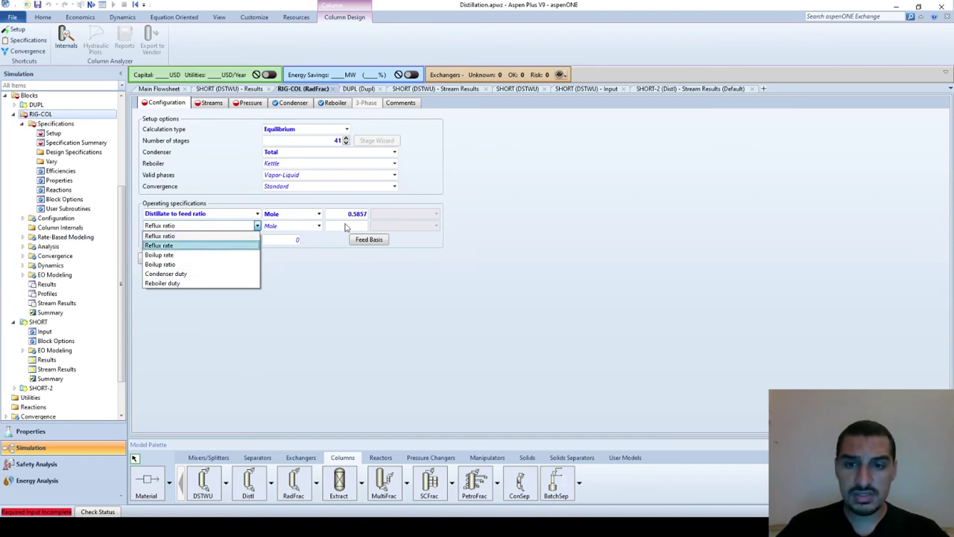
click(347, 227)
click(346, 225)
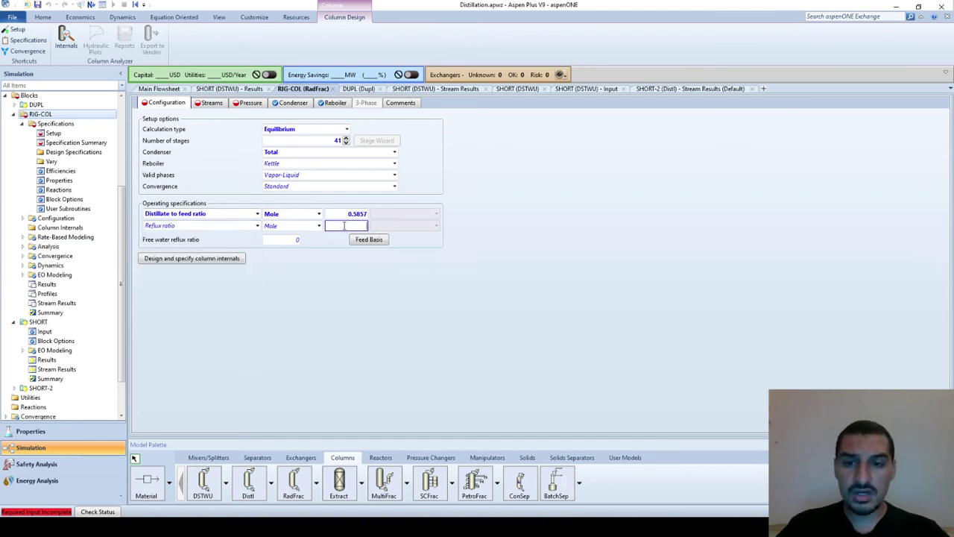
text(6)
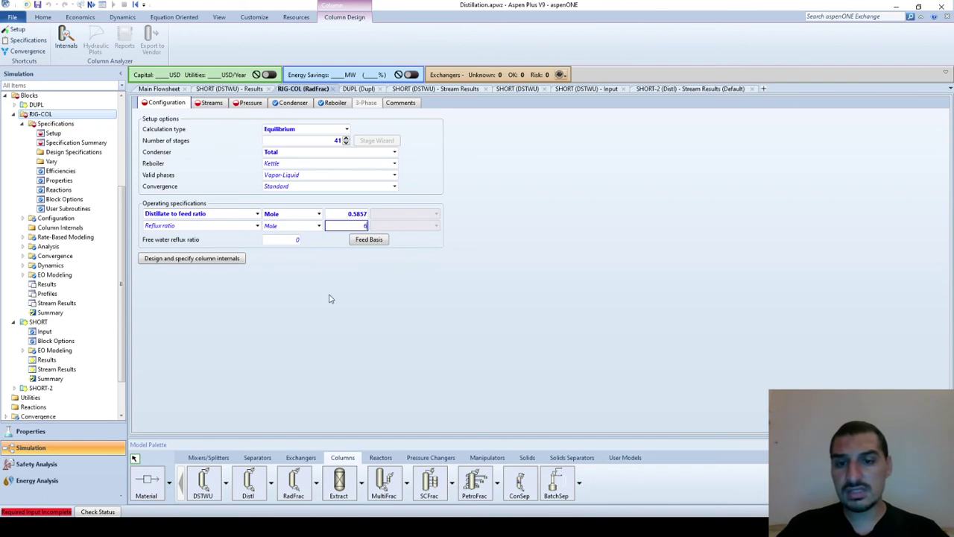
key(Return)
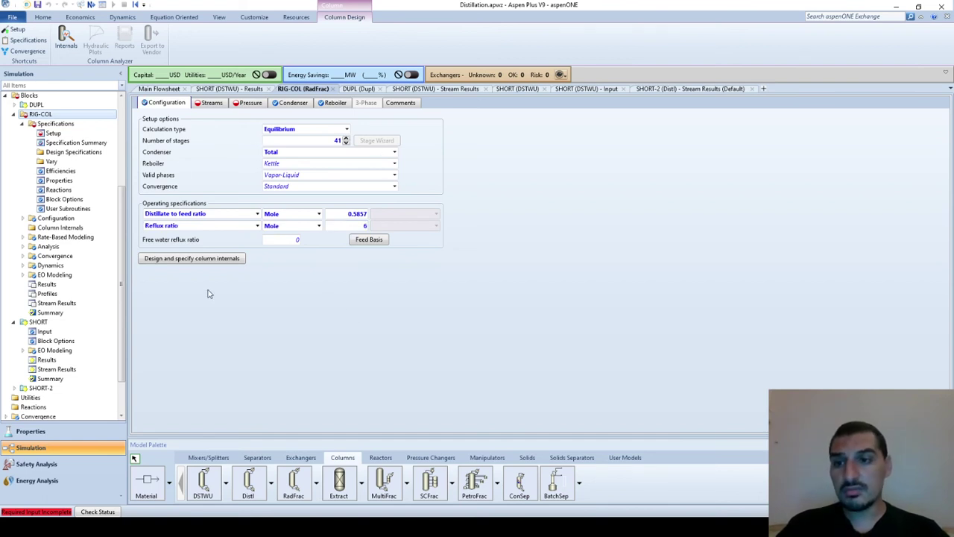
Step: Examine RIG-COL's feed and product stream settings, including the stages assigned to RIG-BOT and RIG-TOP
click(214, 104)
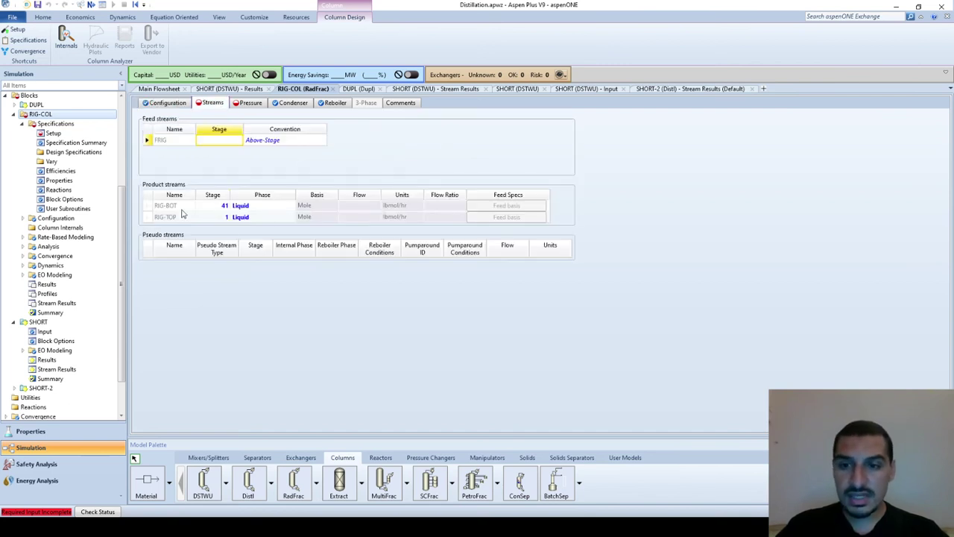
click(178, 104)
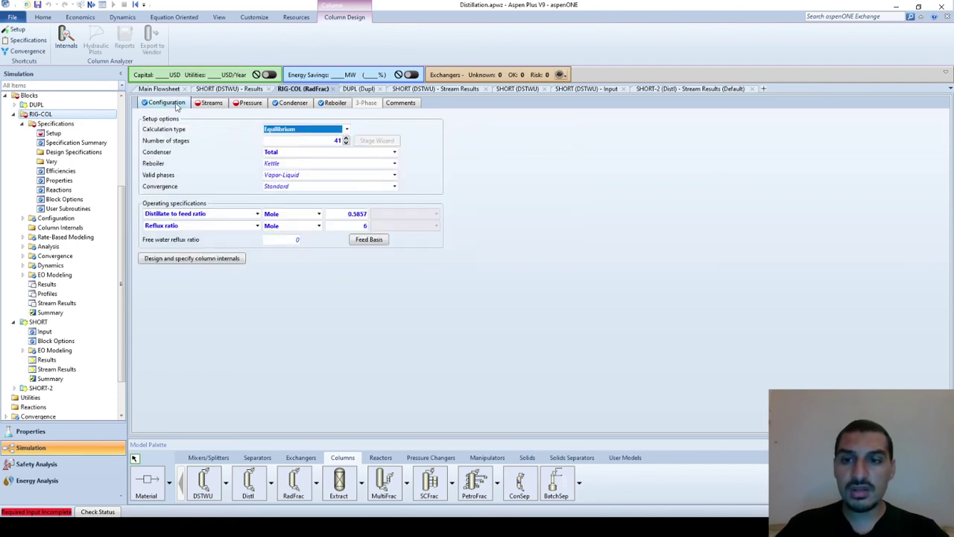
click(209, 103)
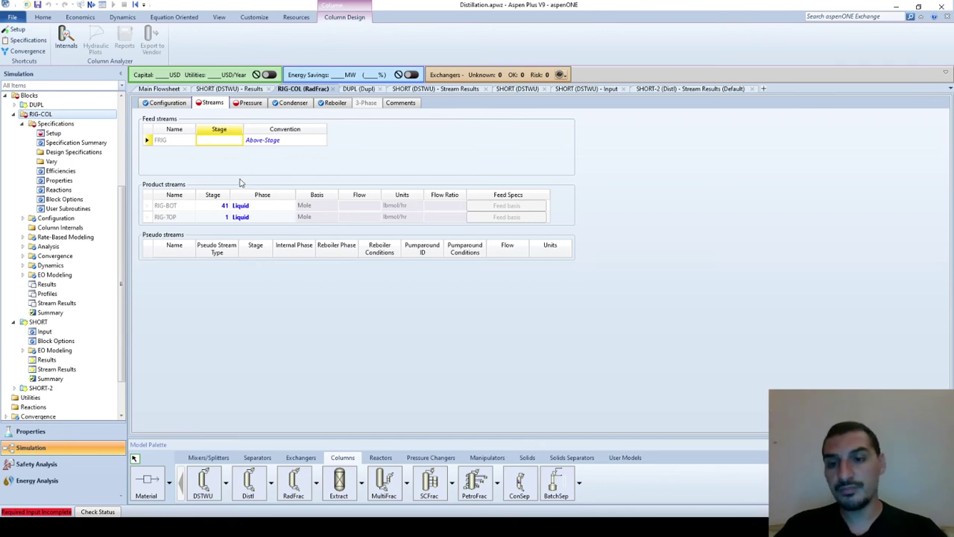
click(214, 207)
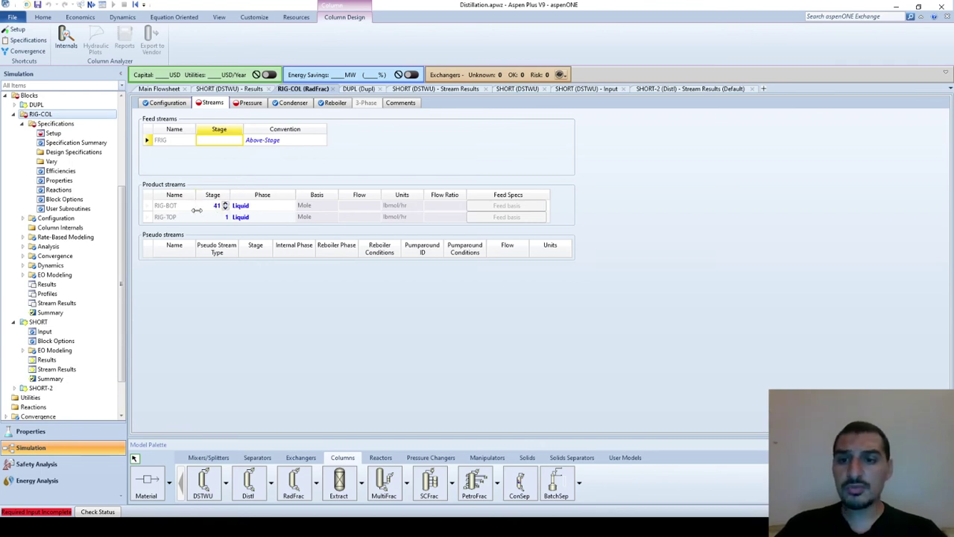
click(210, 219)
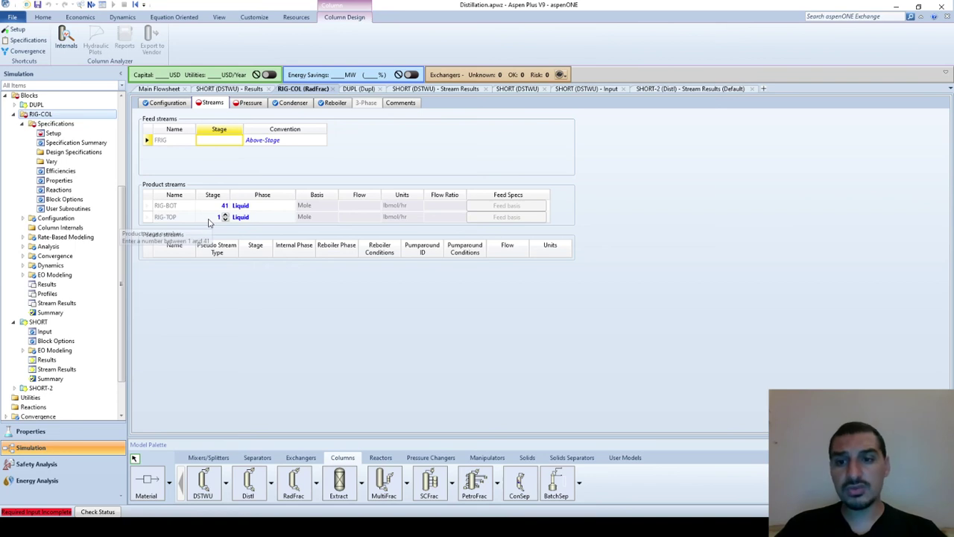
Step: Look up the feed stage in the SHORT results and set the FRIG feed stage of RIG-COL to 19
click(216, 142)
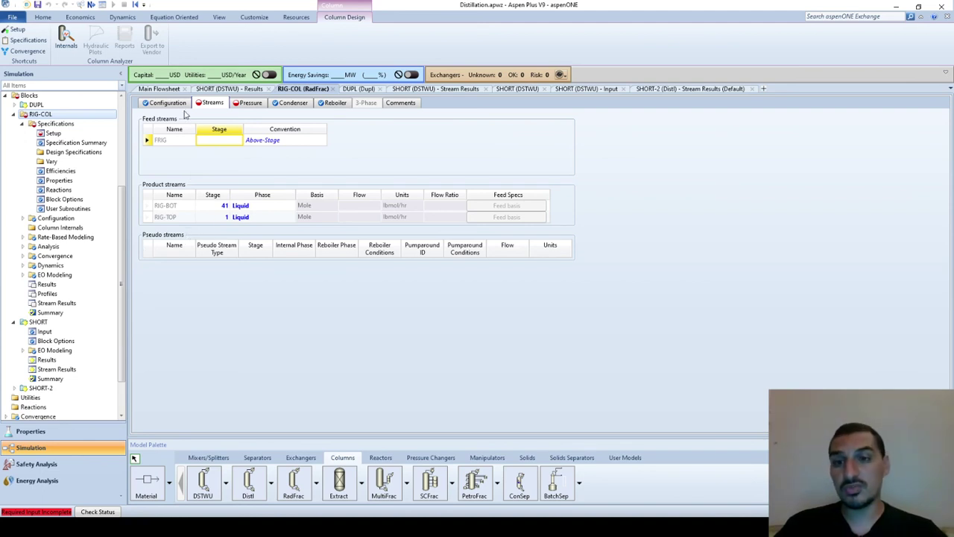
click(222, 90)
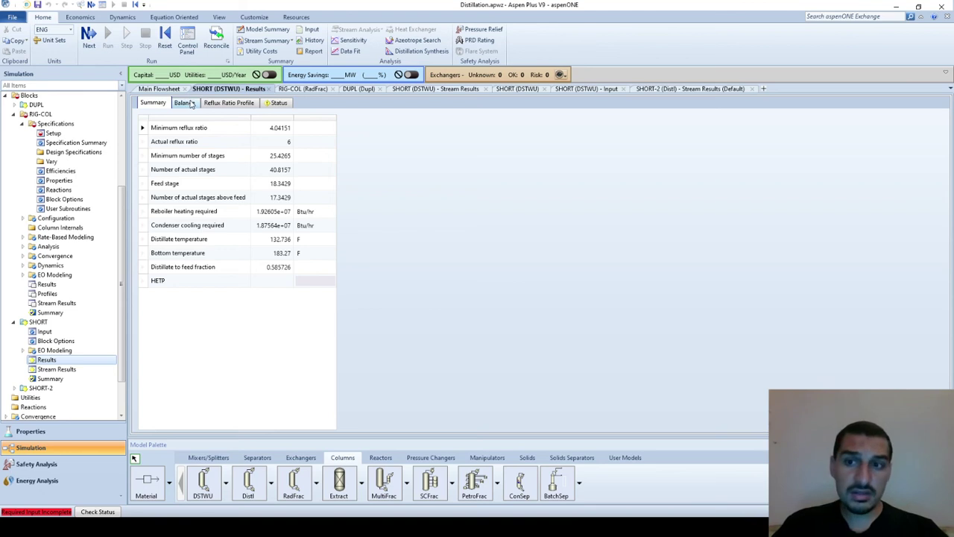
click(312, 89)
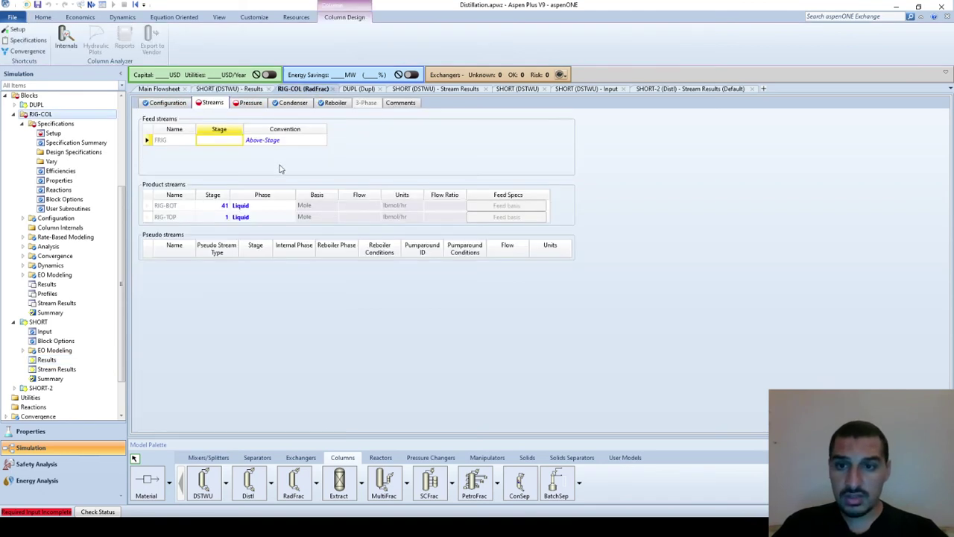
click(223, 144)
text(19)
key(Tab)
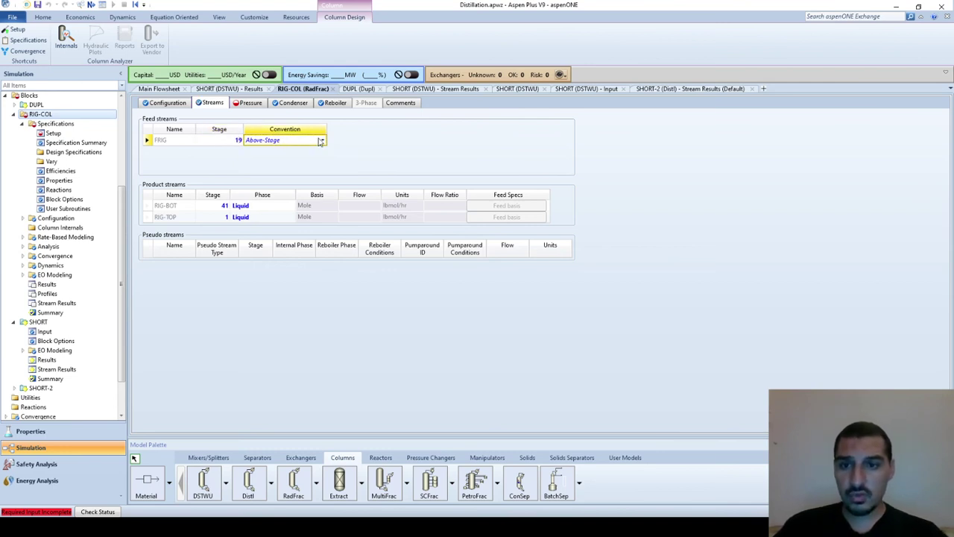
Step: Review the feed convention options for FRIG, consult the stage diagram in the presentation slides, and keep Above-Stage
click(322, 140)
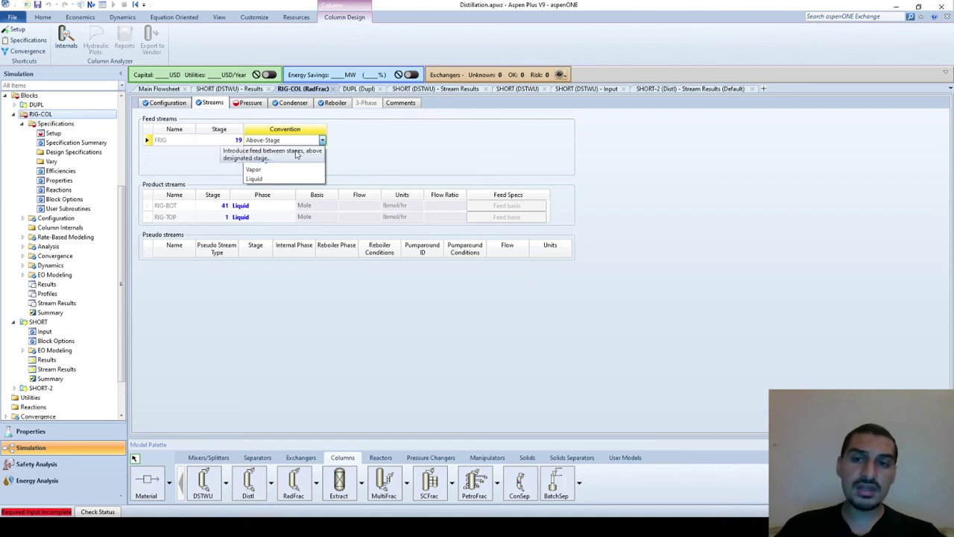
key(alt+Tab)
click(357, 151)
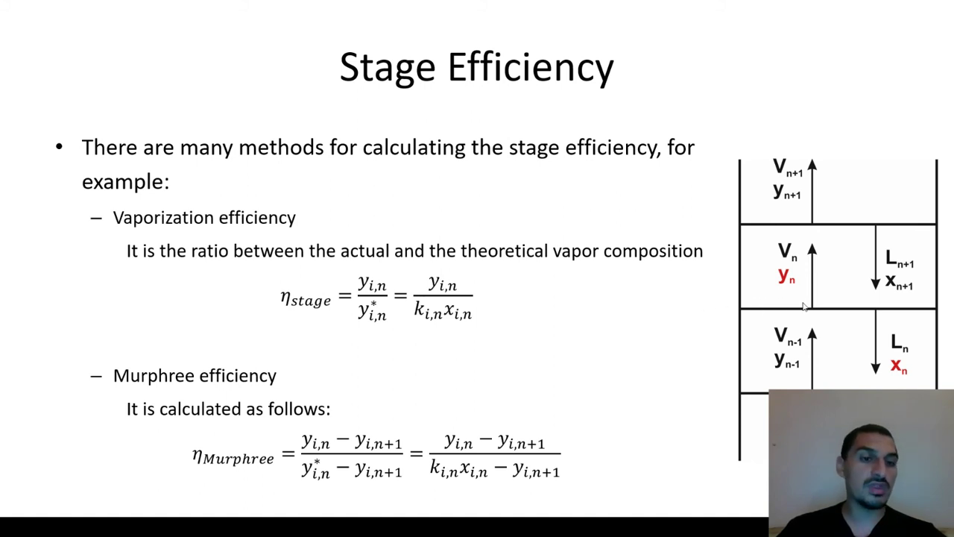
key(alt+Tab)
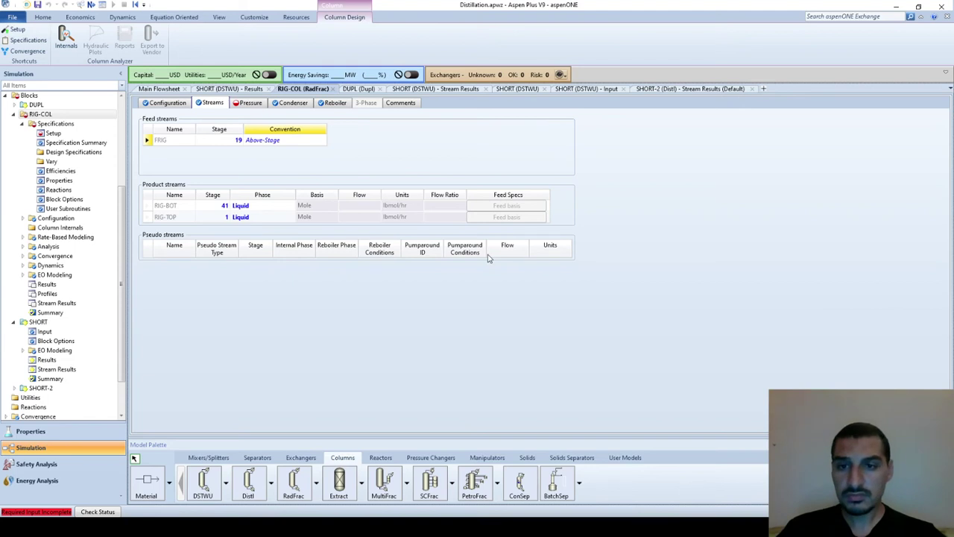
click(323, 140)
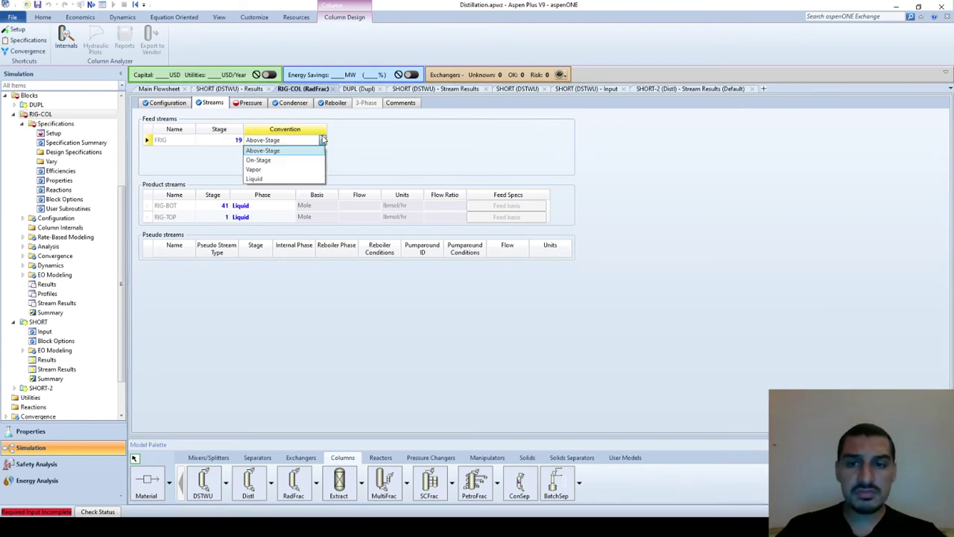
click(333, 149)
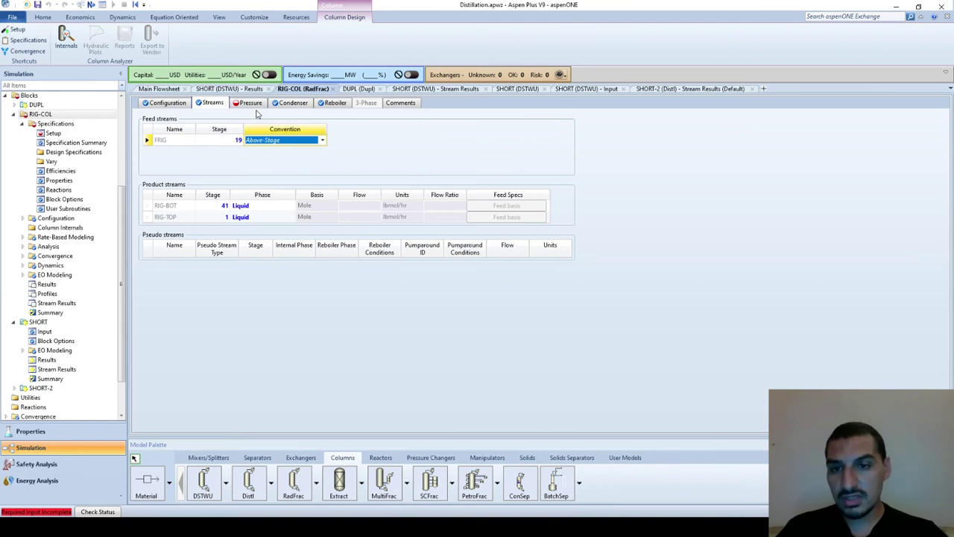
click(365, 174)
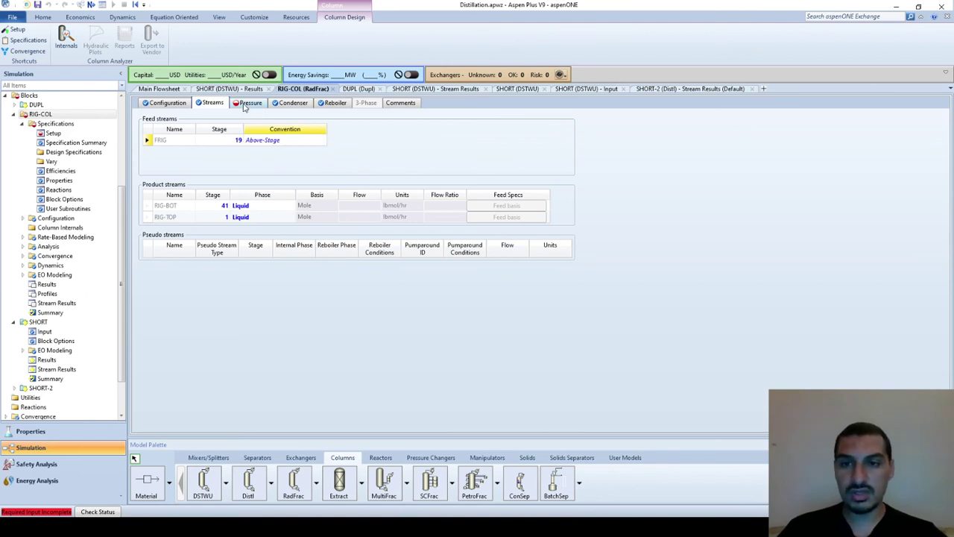
Step: Set RIG-COL's stage 1 / condenser pressure to 55 torr
click(244, 105)
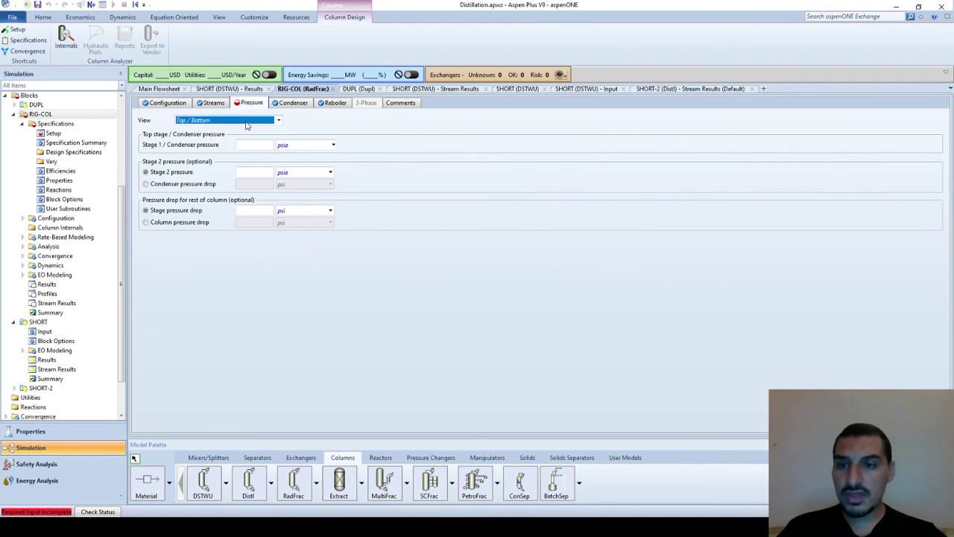
click(246, 145)
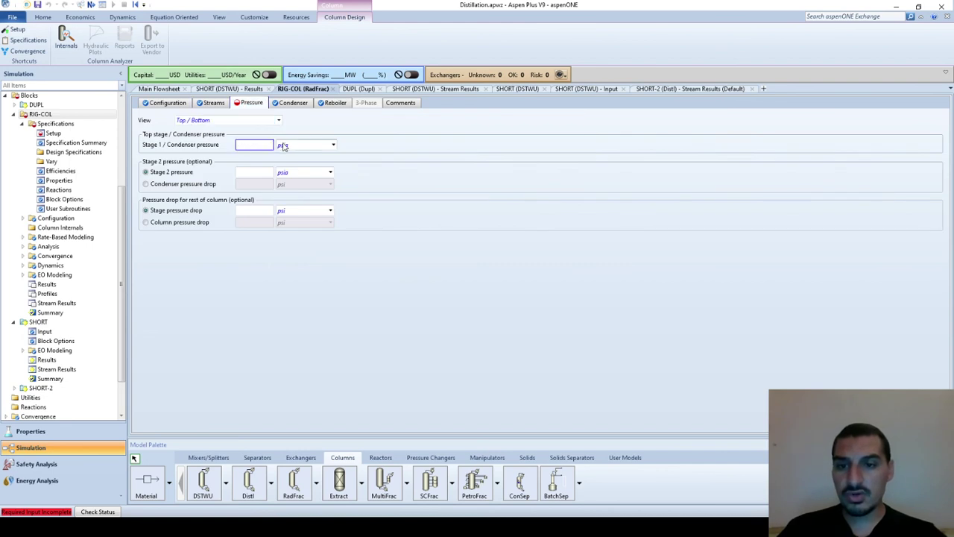
click(283, 146)
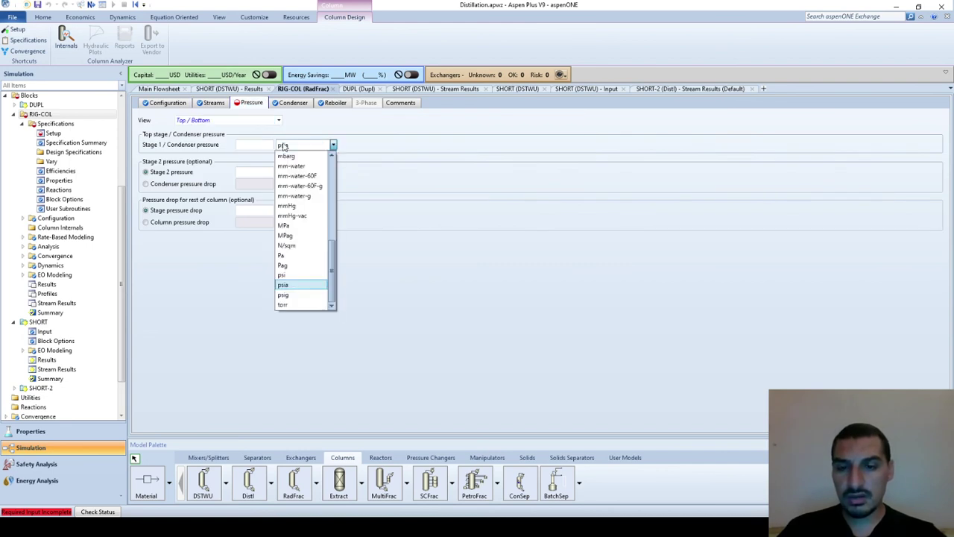
key(Down)
key(Down)
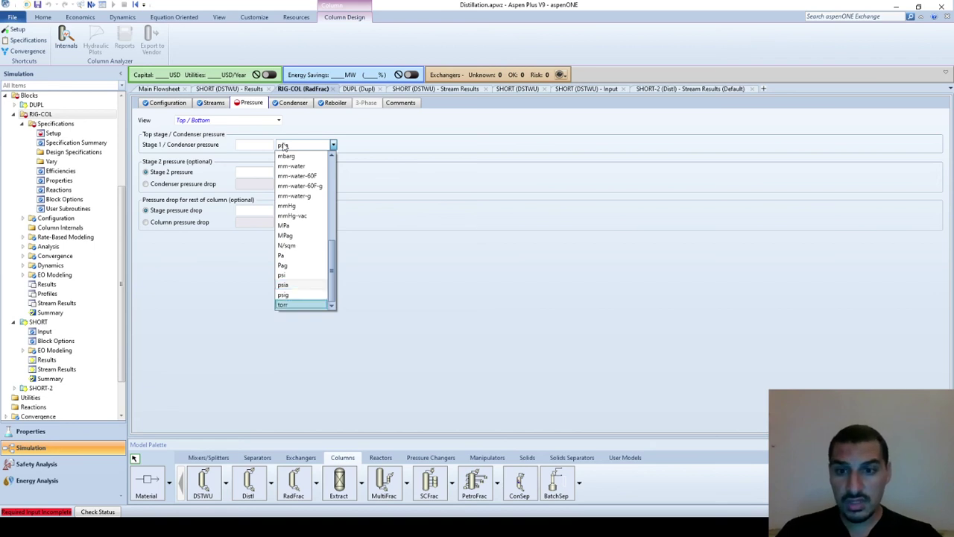
key(Return)
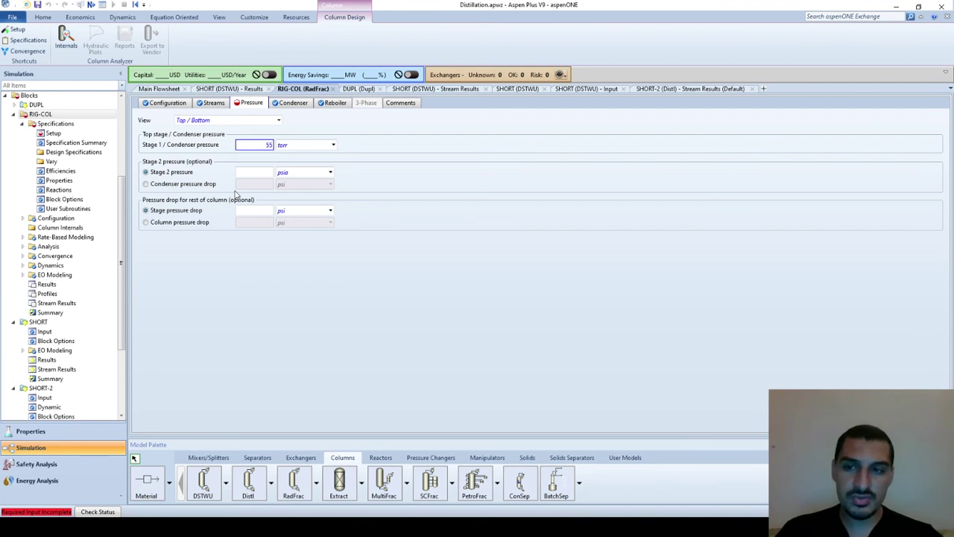
Step: Keep the Top / Bottom pressure view and specify a column pressure drop of 60 torr for the rest of the column
click(250, 122)
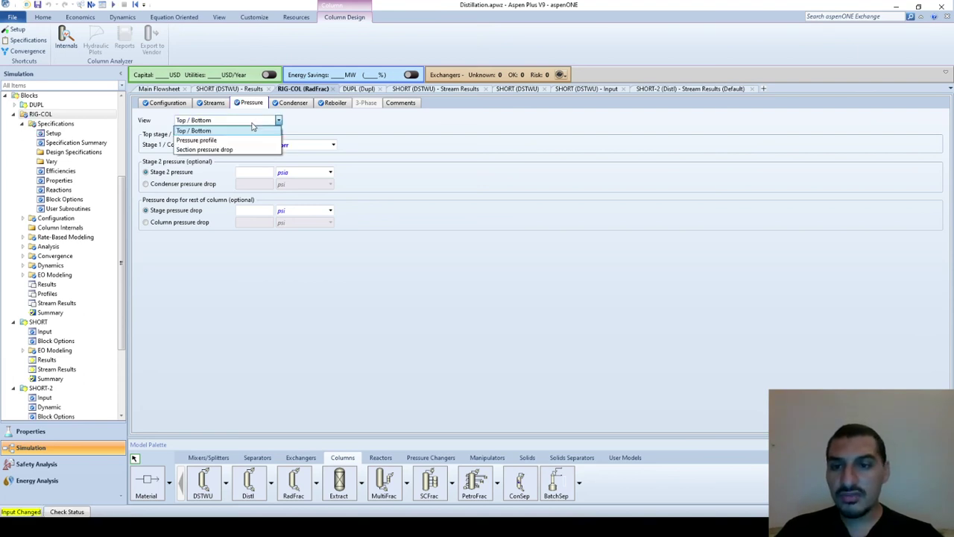
click(213, 132)
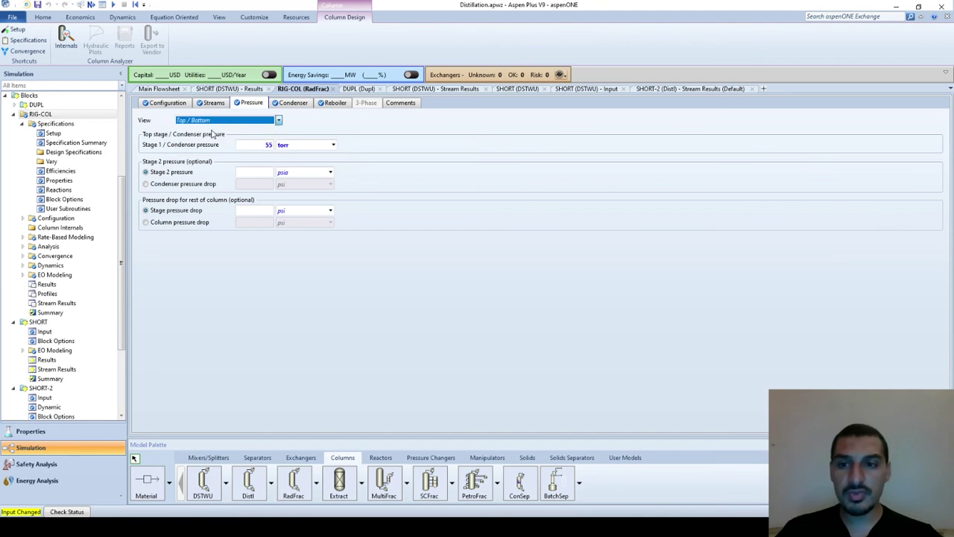
click(247, 211)
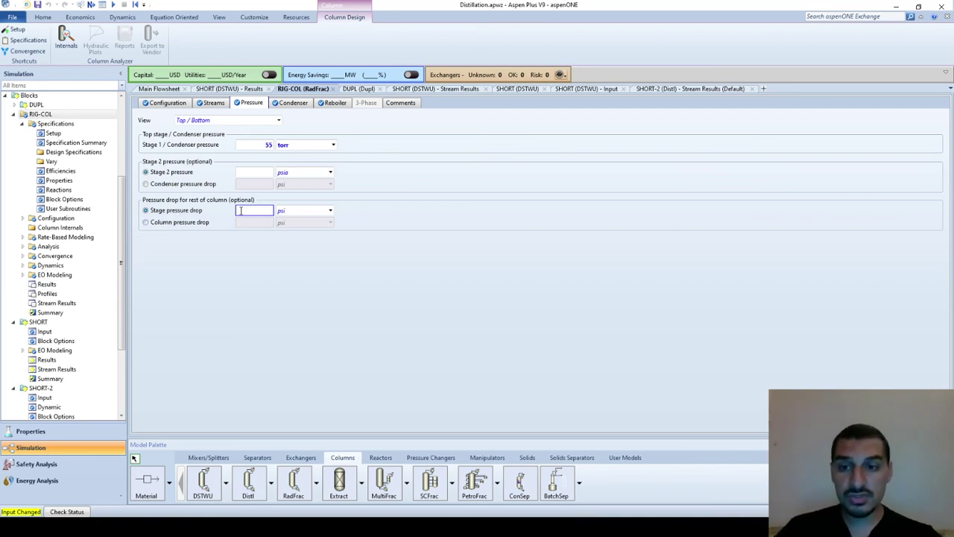
click(181, 223)
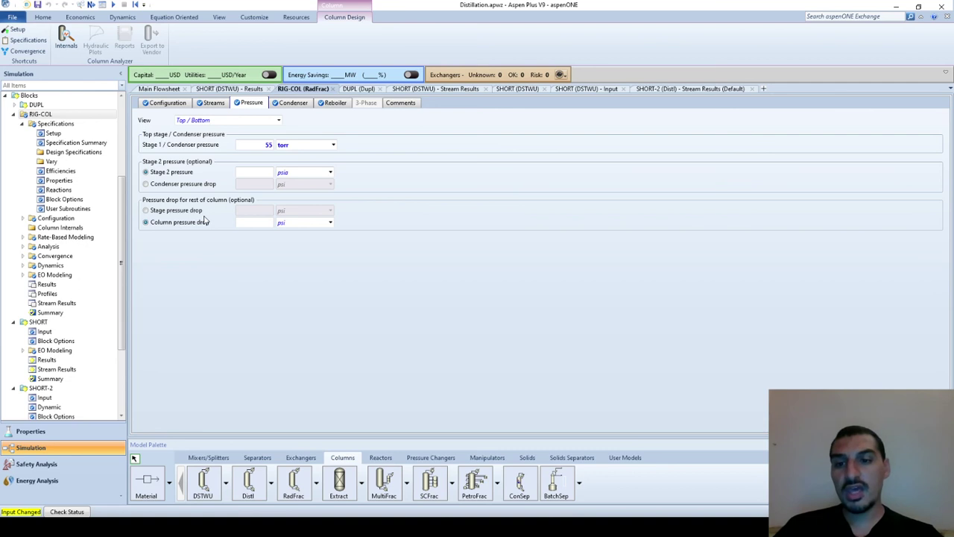
click(249, 222)
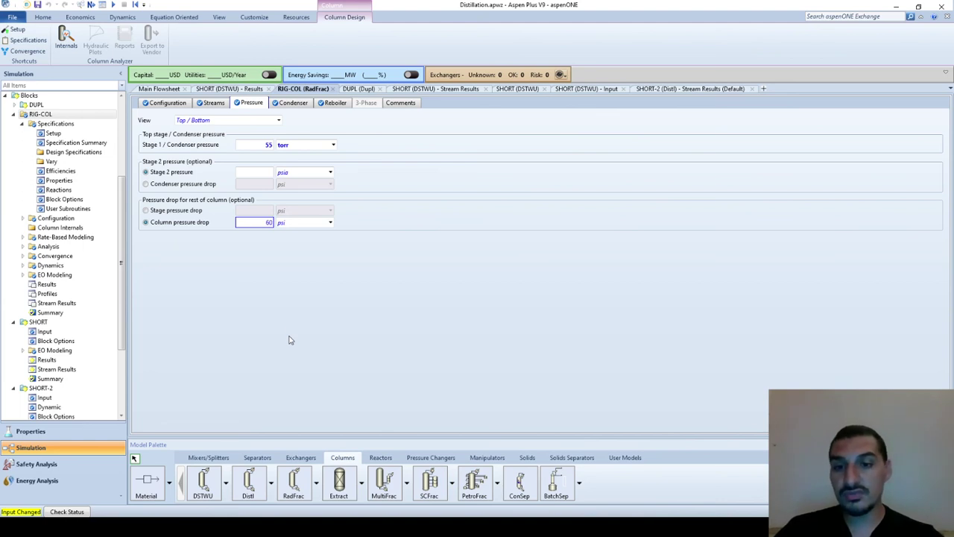
key(Tab)
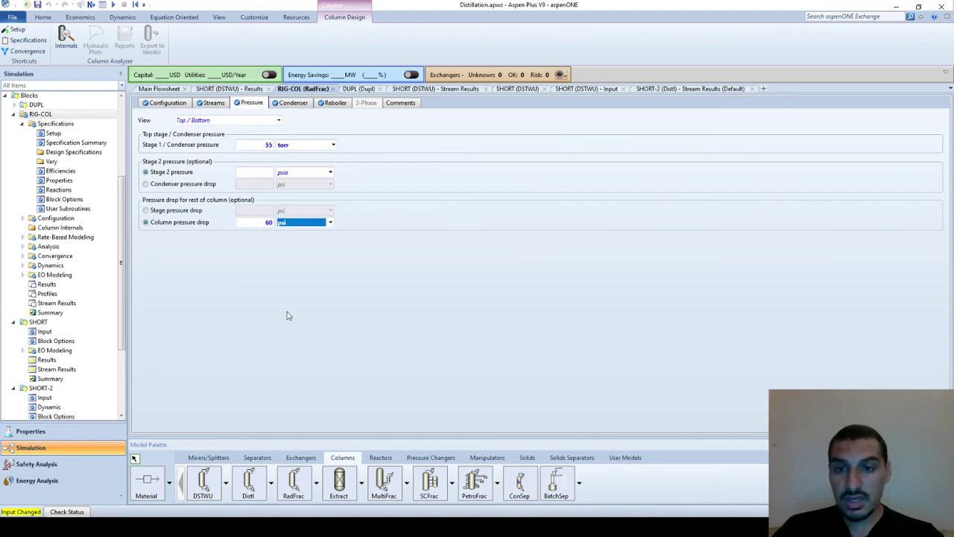
click(235, 294)
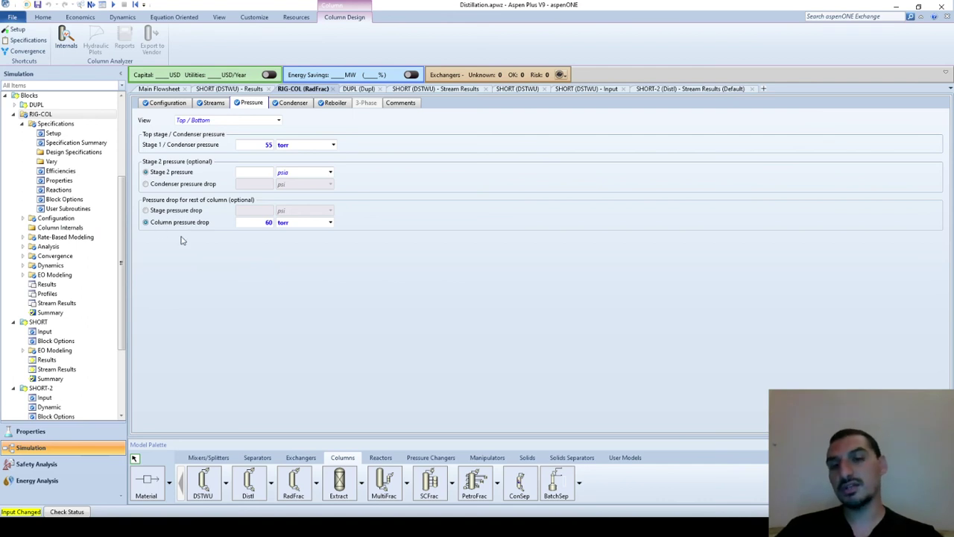
Step: Examine the Pressure profile and Section pressure drop alternatives for RIG-COL, then return to the Top / Bottom view
click(276, 120)
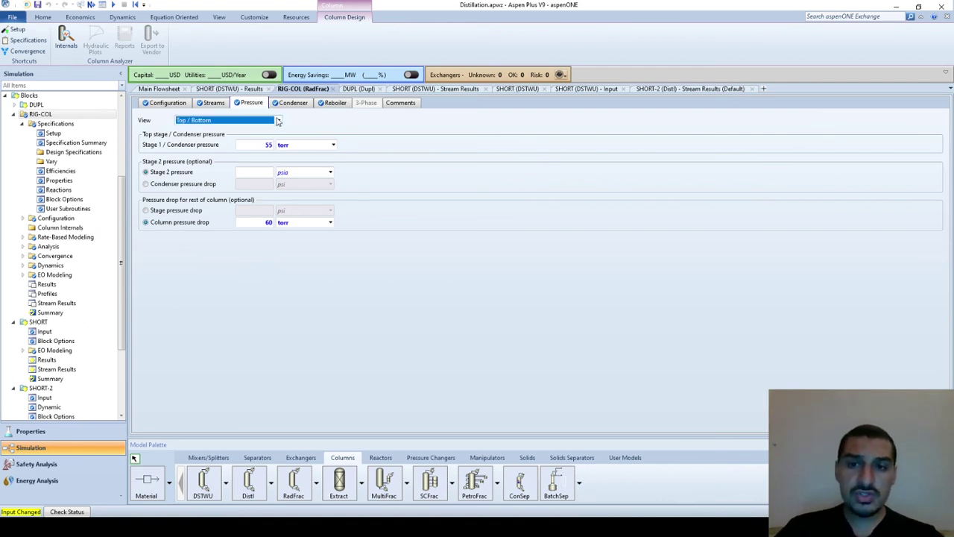
click(243, 140)
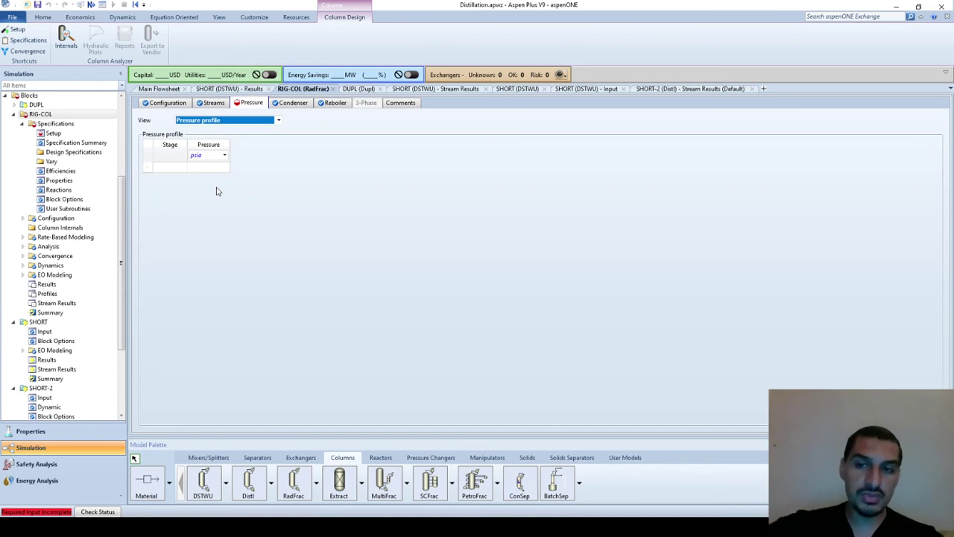
click(240, 120)
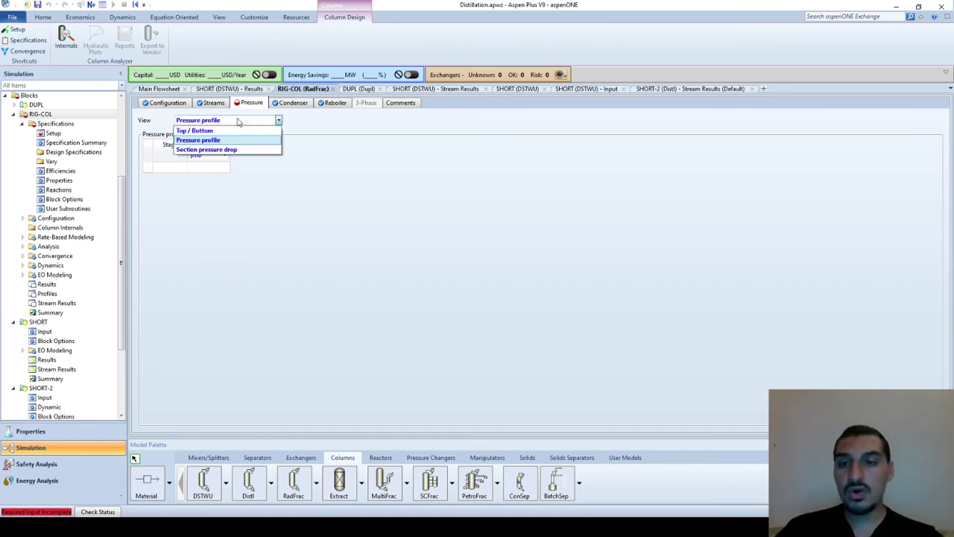
click(232, 151)
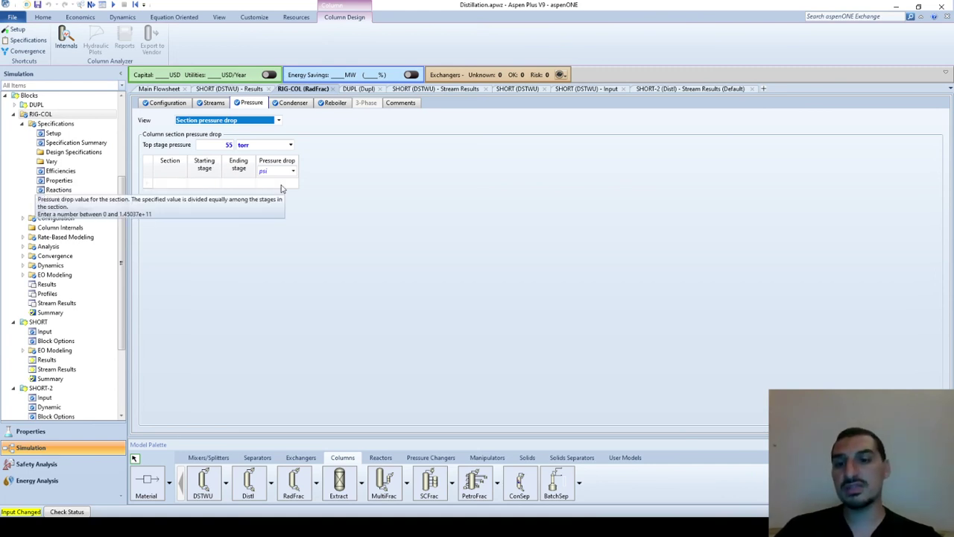
click(279, 120)
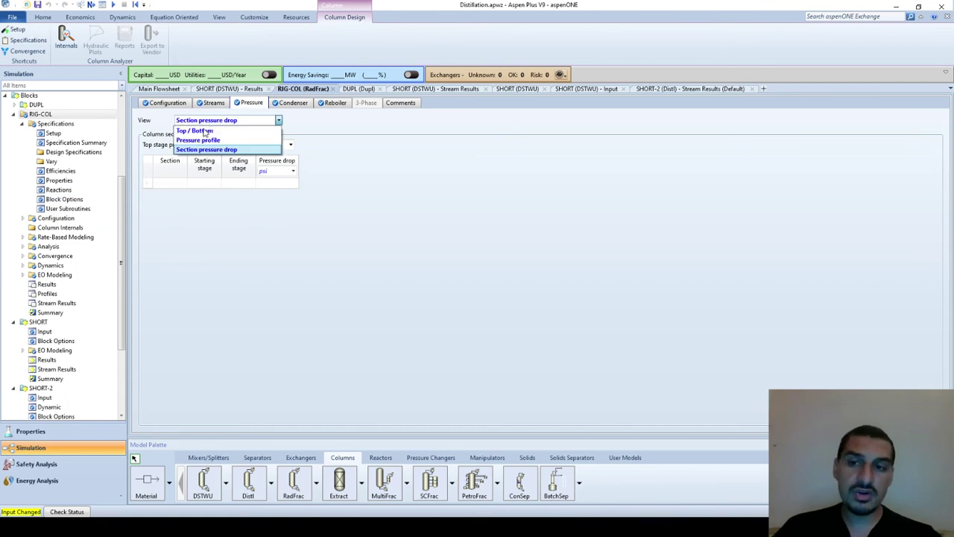
click(200, 131)
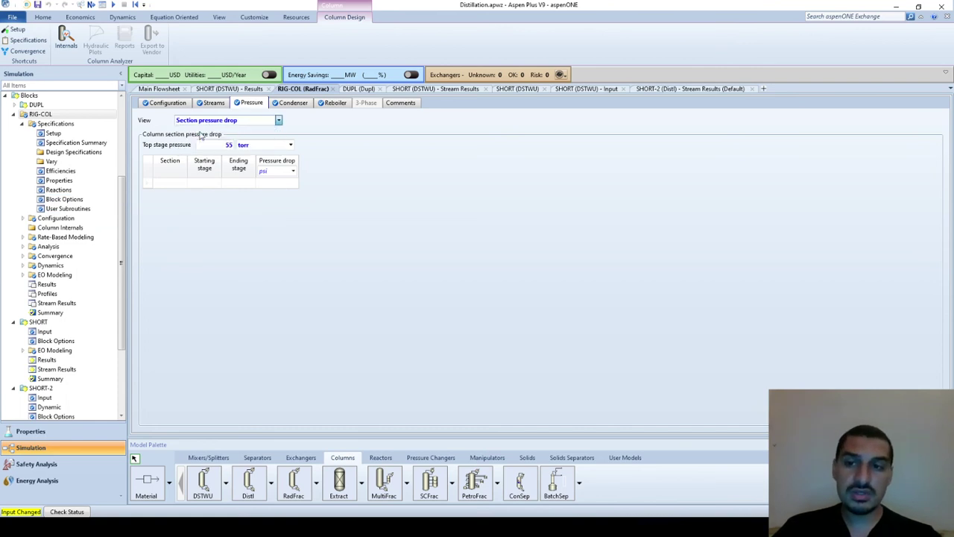
Step: Examine RIG-COL's condenser subcooling and utility options and its thermosiphon reboiler settings, keeping the defaults
click(294, 103)
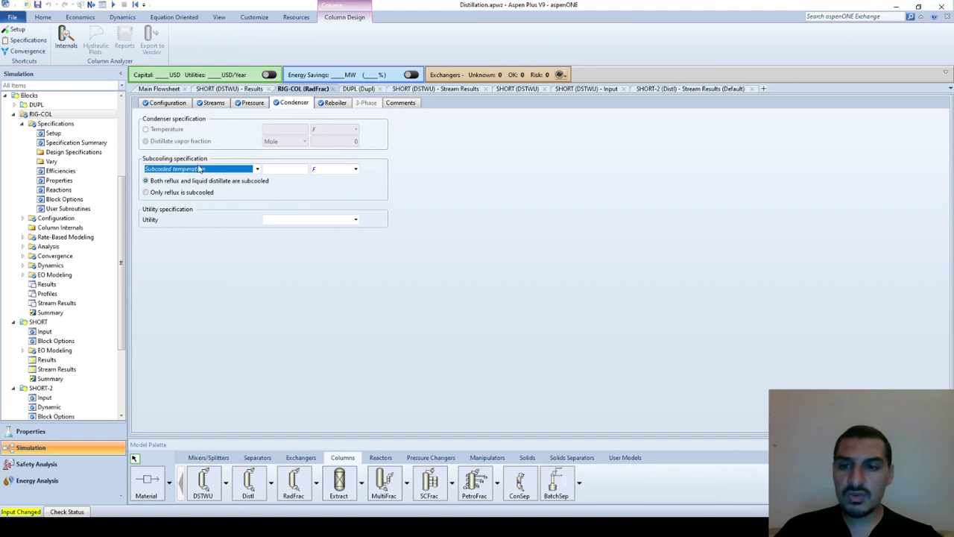
click(227, 170)
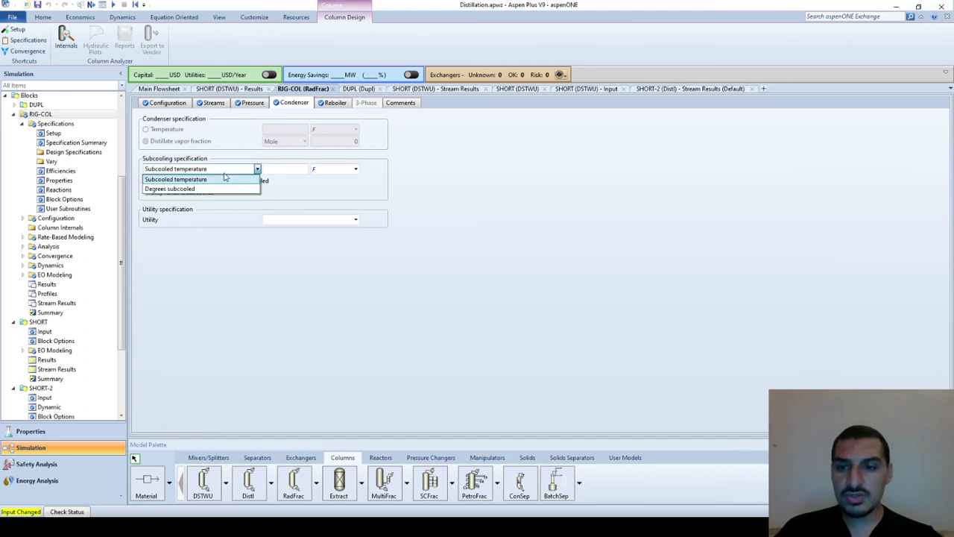
click(219, 182)
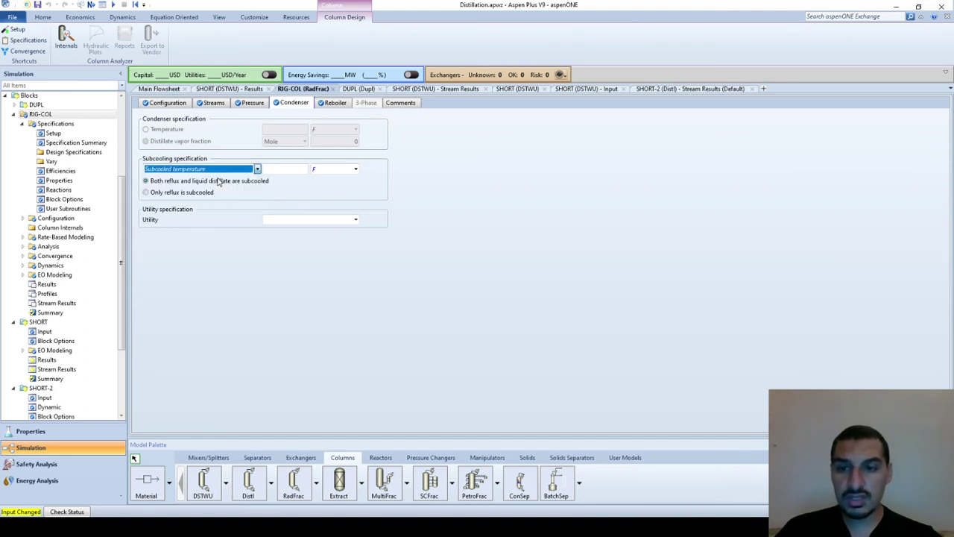
click(220, 172)
click(221, 173)
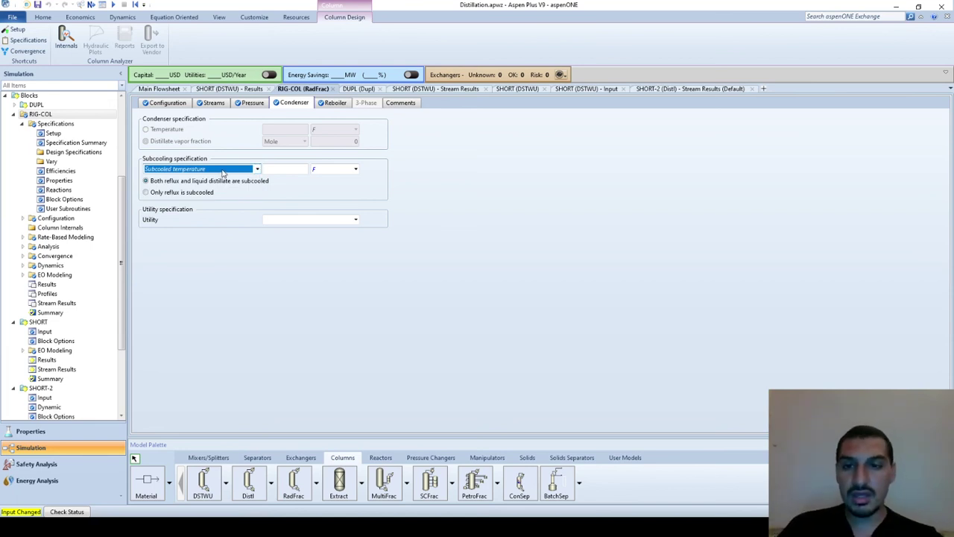
click(286, 220)
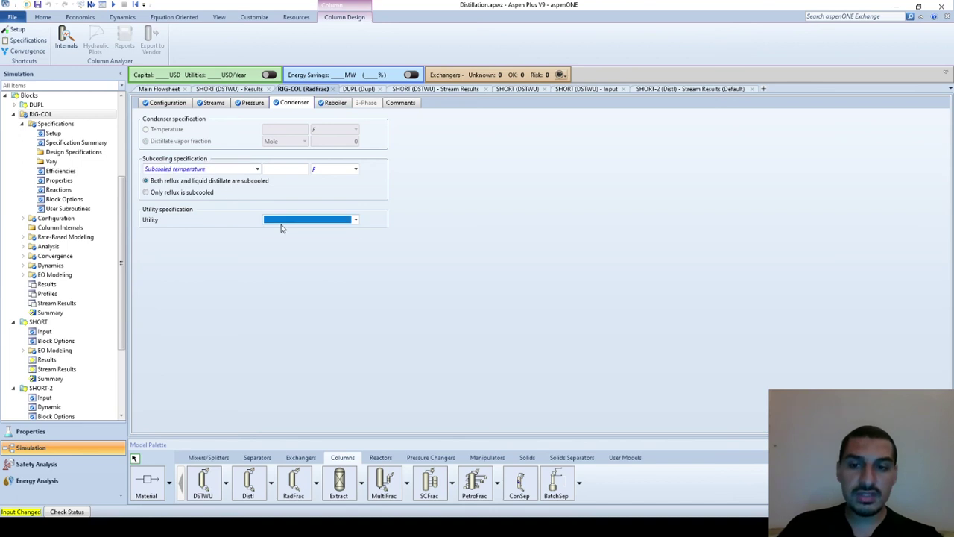
click(275, 221)
click(281, 222)
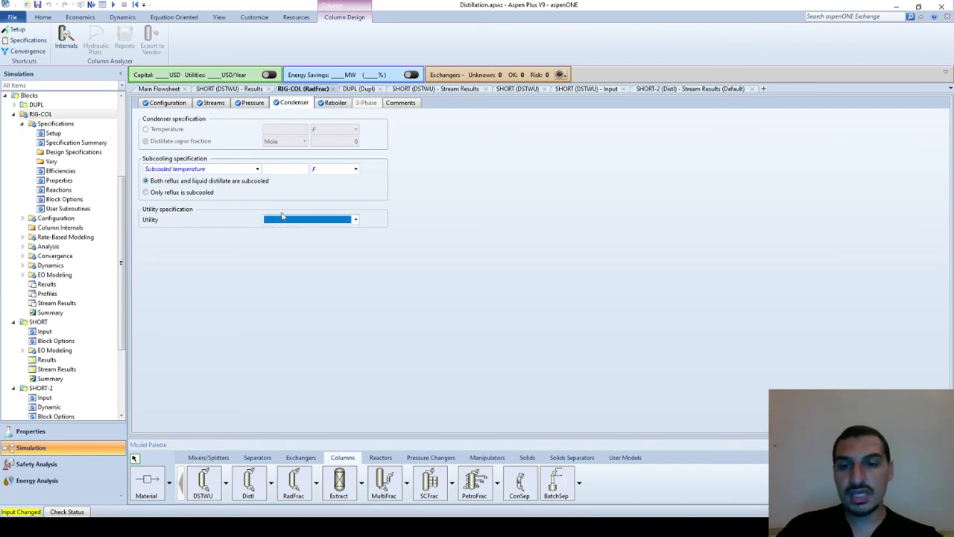
click(331, 103)
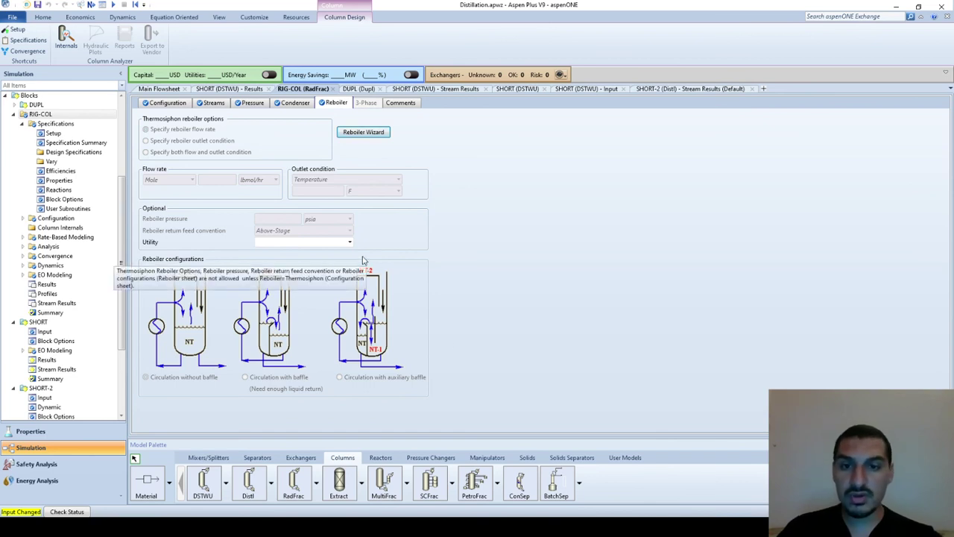
Step: Return to RIG-COL's configuration settings and run the simulation with the specified column inputs
click(178, 106)
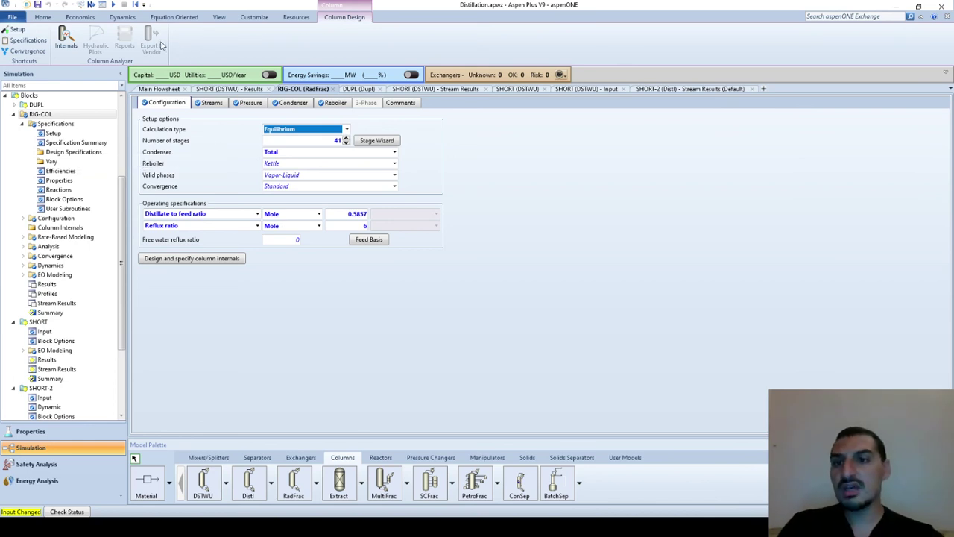
click(113, 5)
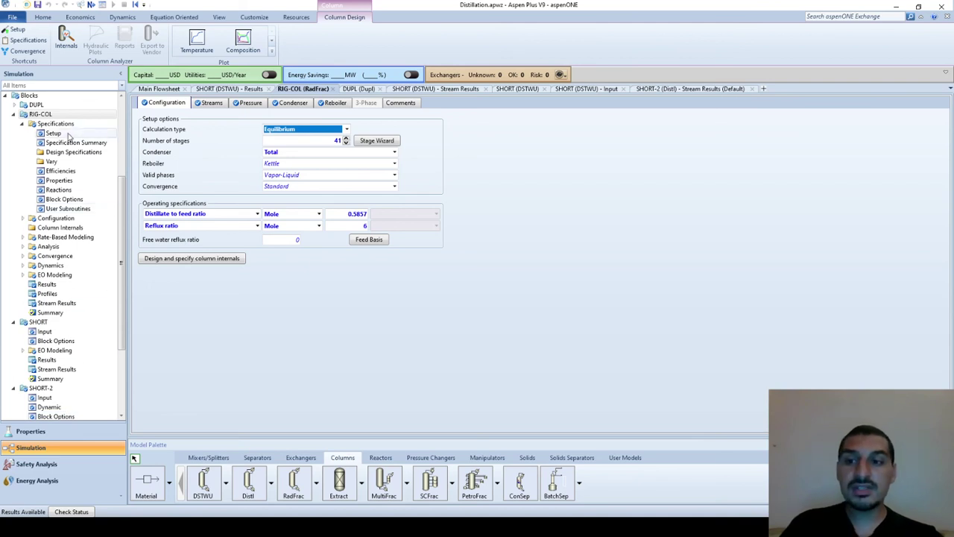
Step: Review RIG-COL's results, covering condenser and reboiler performance, the mole, mass and enthalpy balance, and the split fractions
click(48, 284)
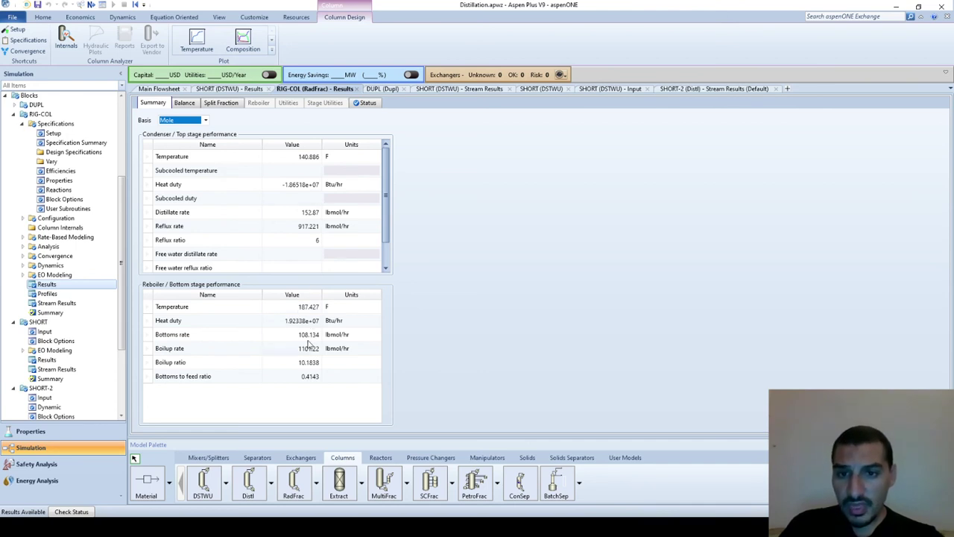
click(386, 216)
click(384, 271)
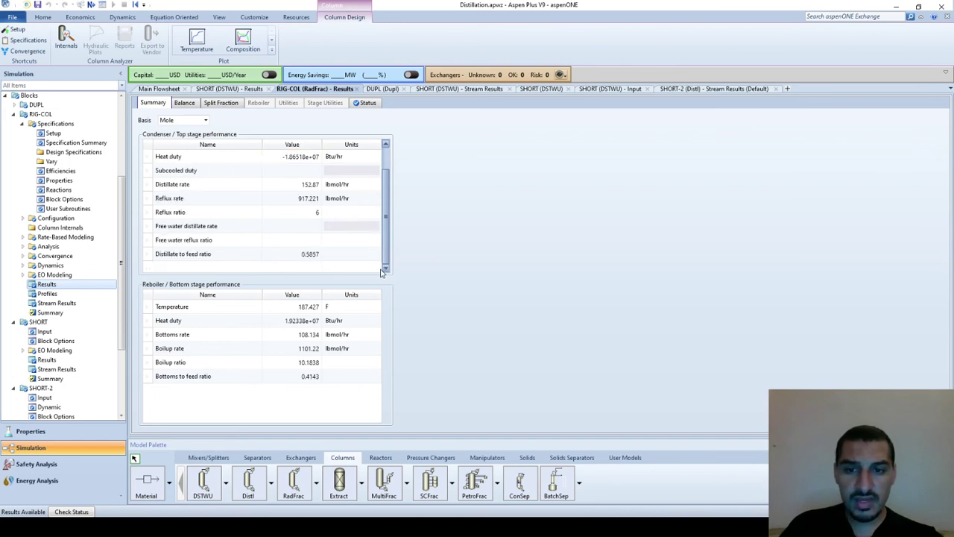
click(186, 104)
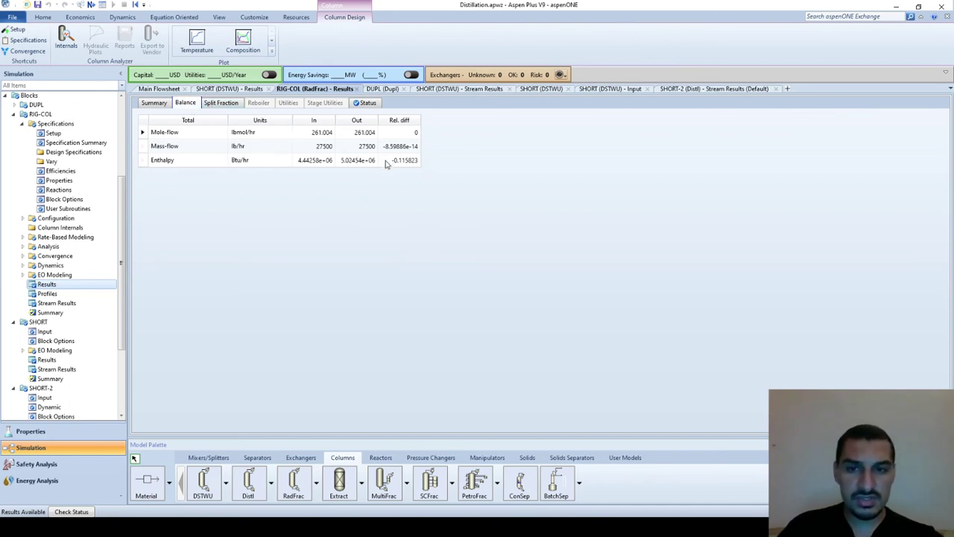
click(220, 104)
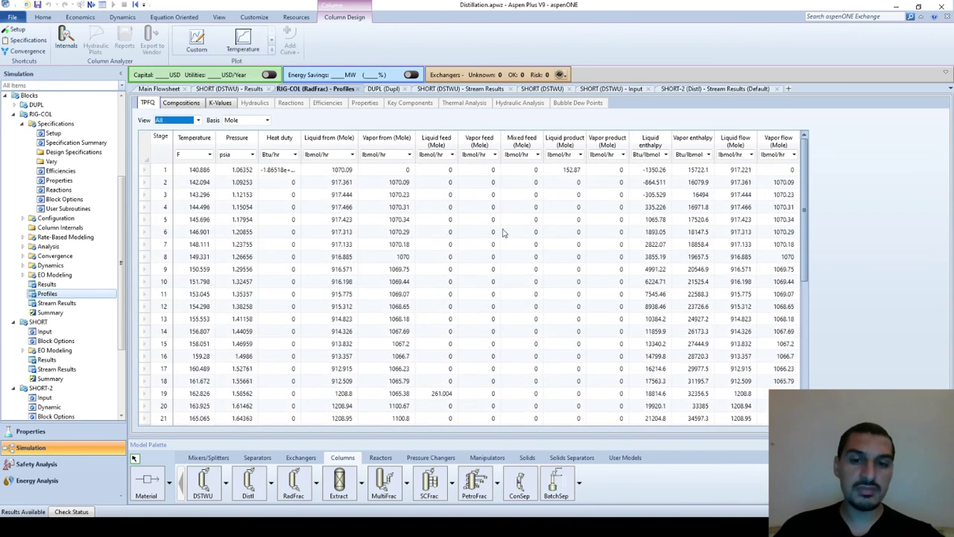
Step: Examine RIG-COL's stage-by-stage temperature, pressure, flow and heat duty profiles, keeping the All view on a mole basis
scroll(445, 297, down, 4)
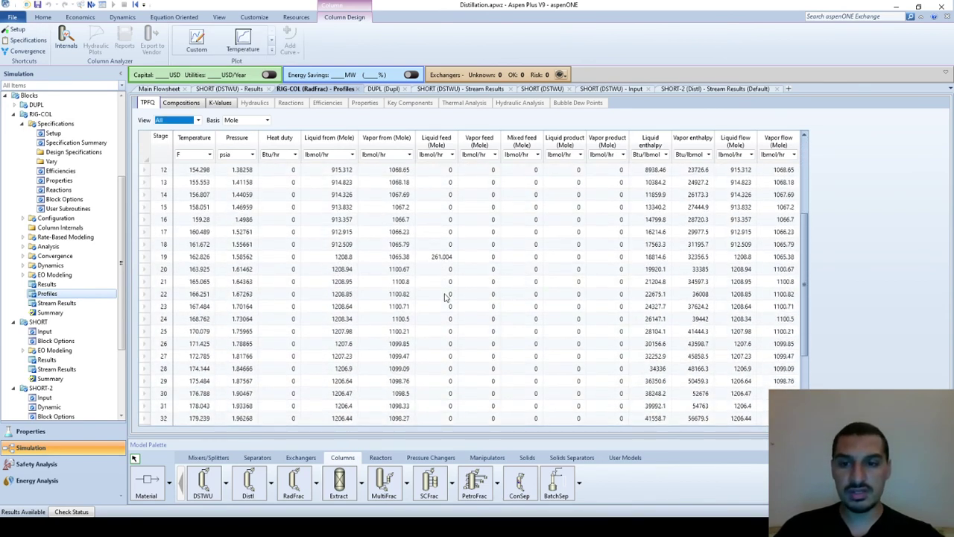
scroll(445, 297, up, 4)
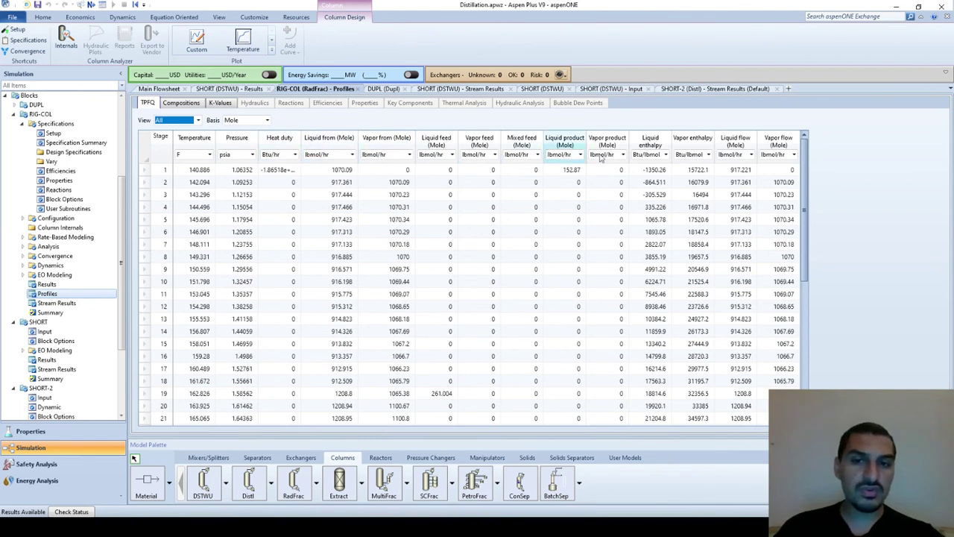
key(Down)
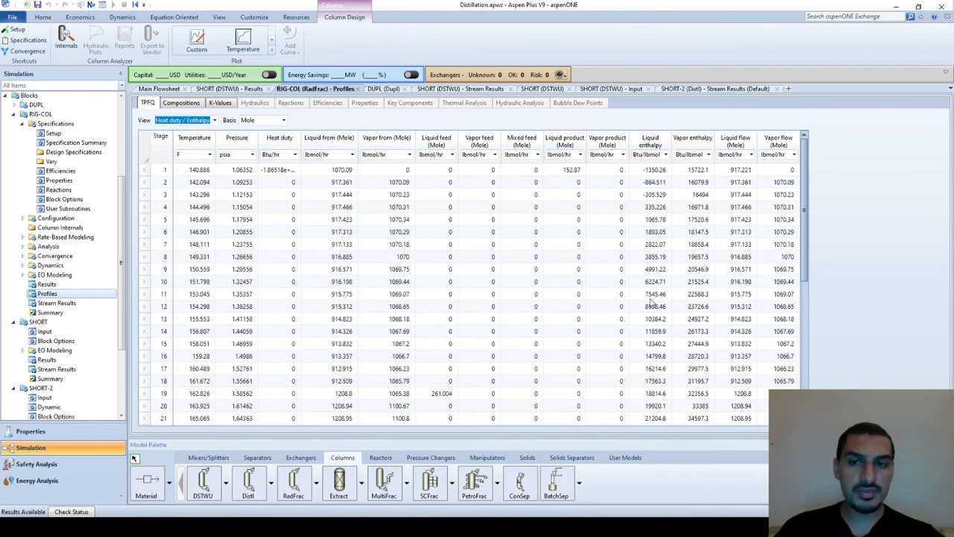
click(178, 121)
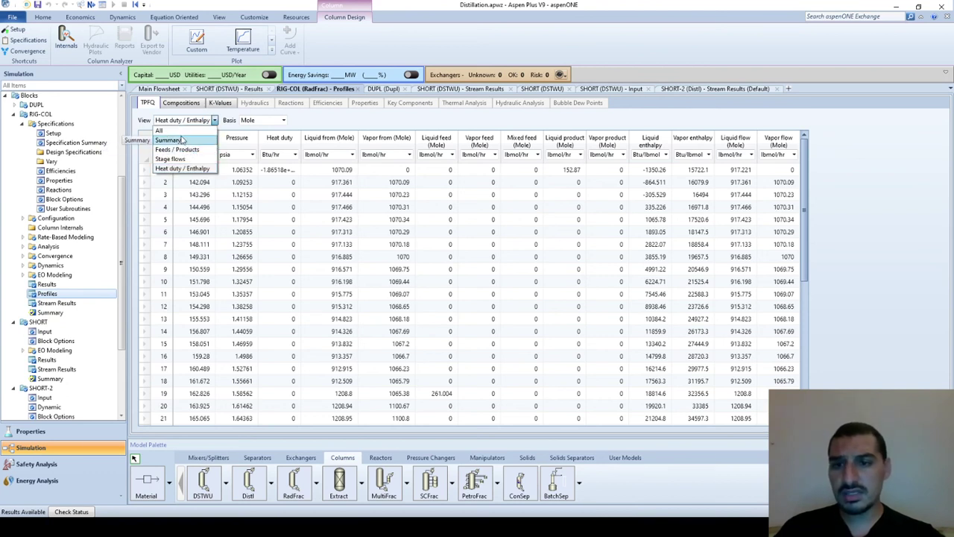
click(164, 130)
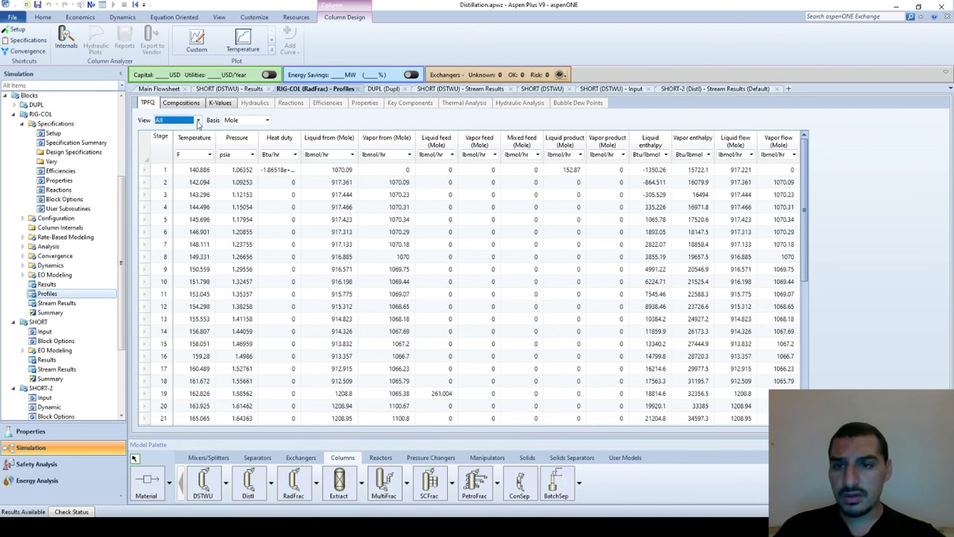
click(198, 120)
Step: Create a custom plot of RIG-COL's liquid mass compositions, with Stage on the X axis and EB, SM and N-C17 as curves
click(183, 104)
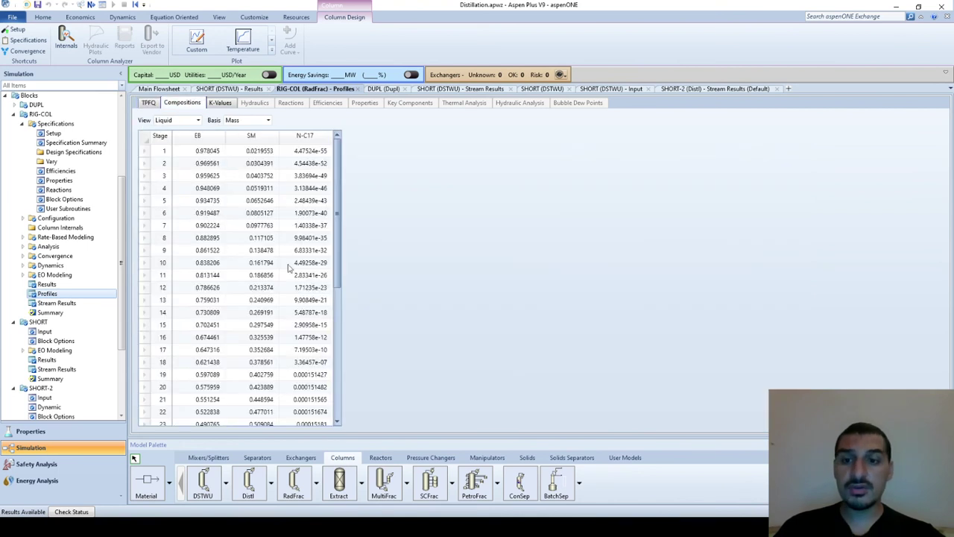
mouse_move(337, 154)
mouse_down()
mouse_move(337, 233)
mouse_move(338, 138)
mouse_up()
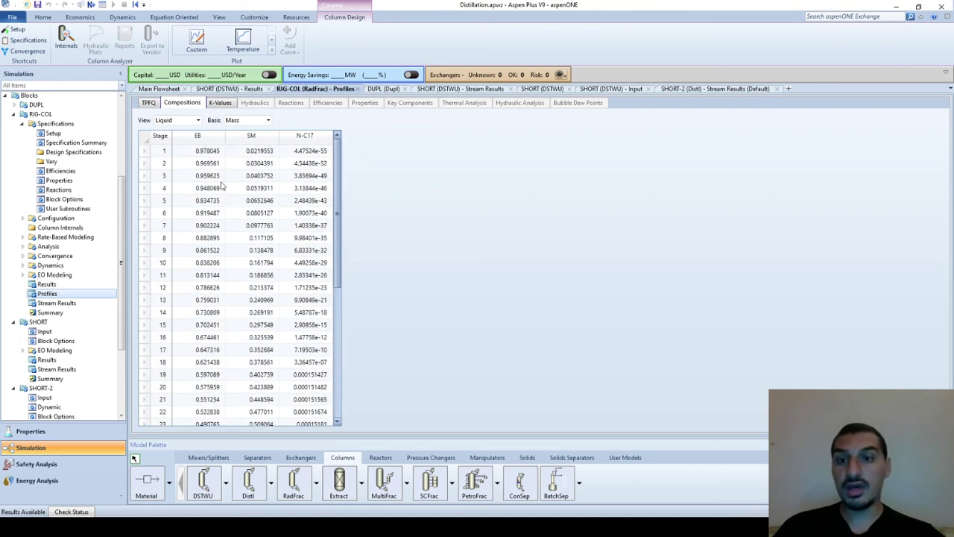
click(272, 45)
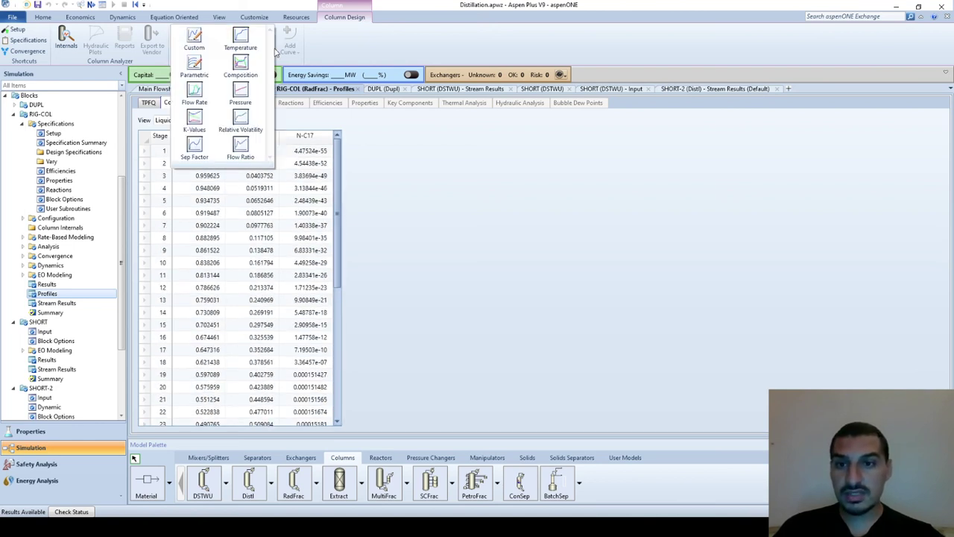
click(200, 41)
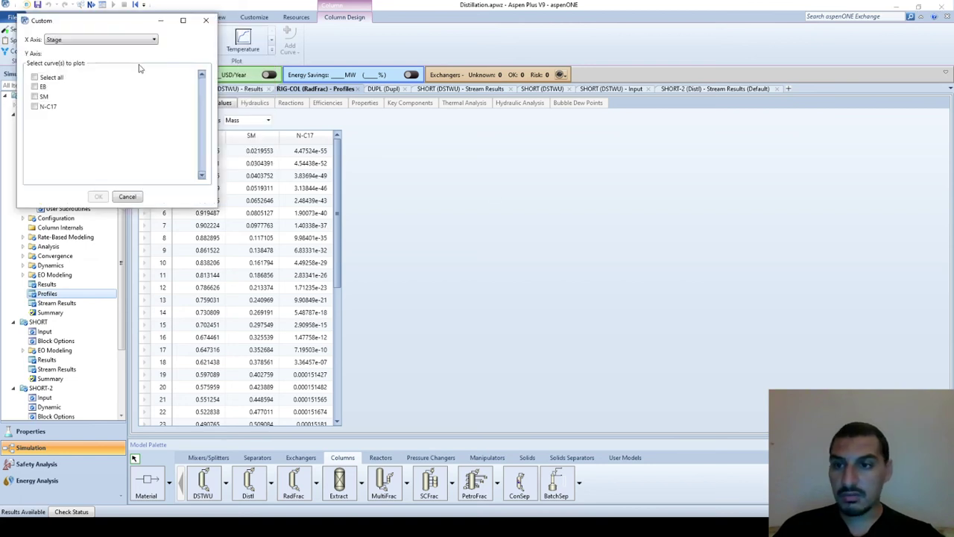
click(66, 41)
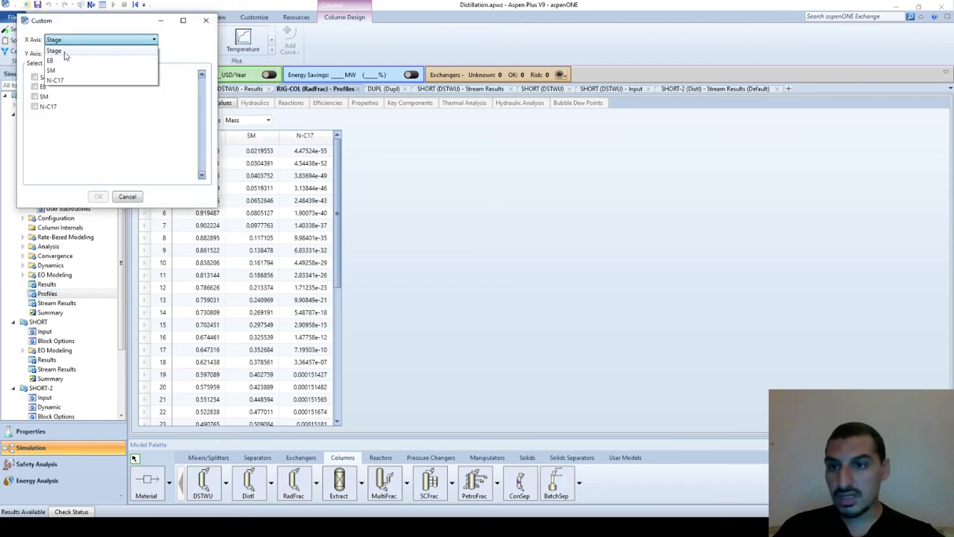
click(64, 52)
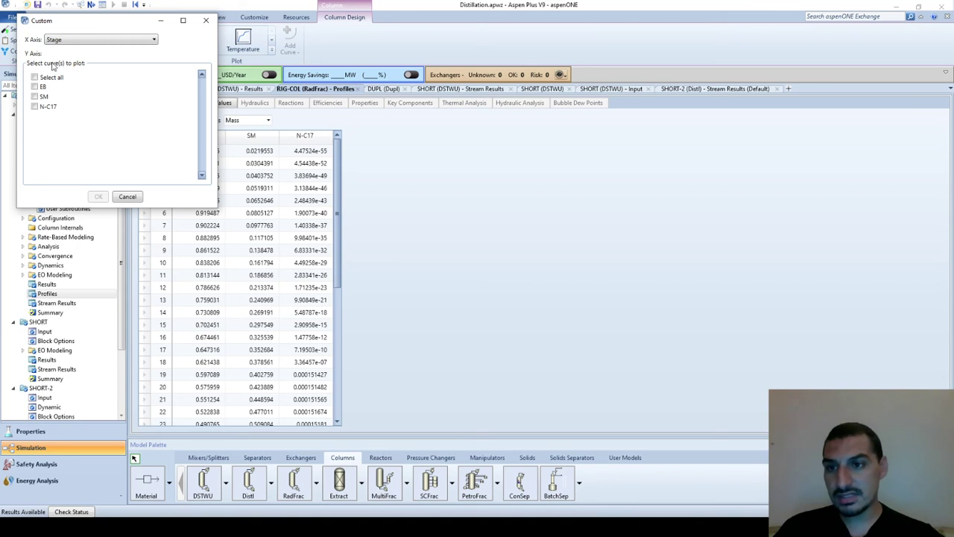
click(35, 87)
click(35, 96)
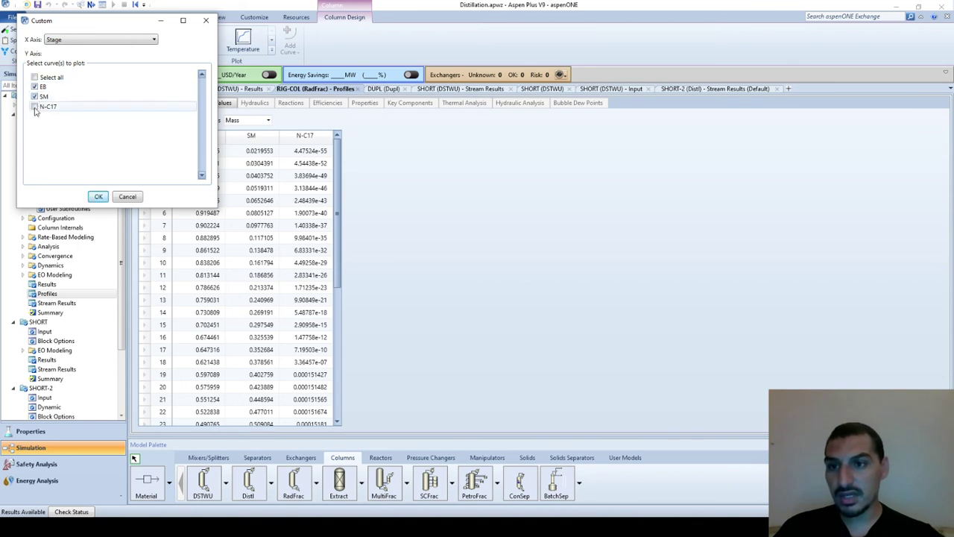
click(34, 108)
click(98, 196)
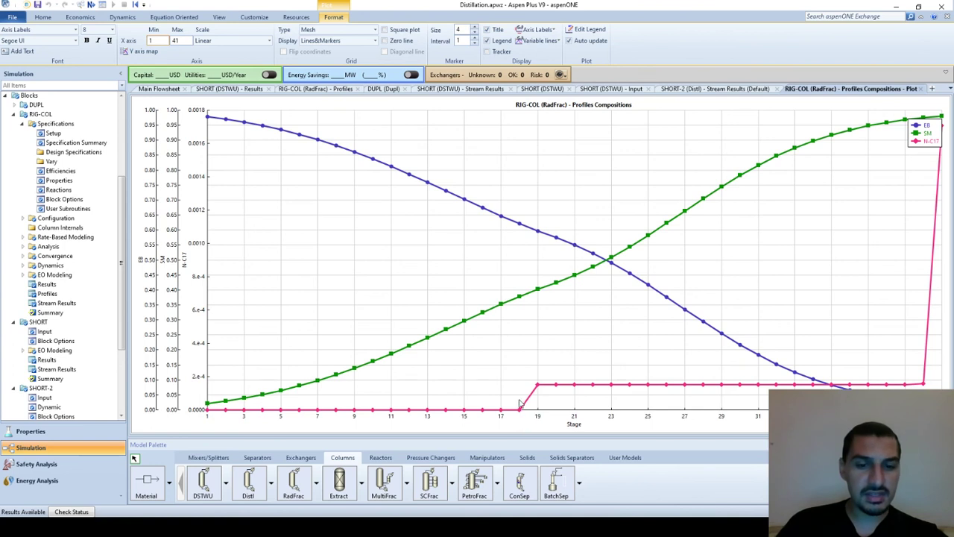
Step: Map the EB, SM and N-C17 curves to a single Y axis and inspect the SM curve's value at stage 17
click(145, 52)
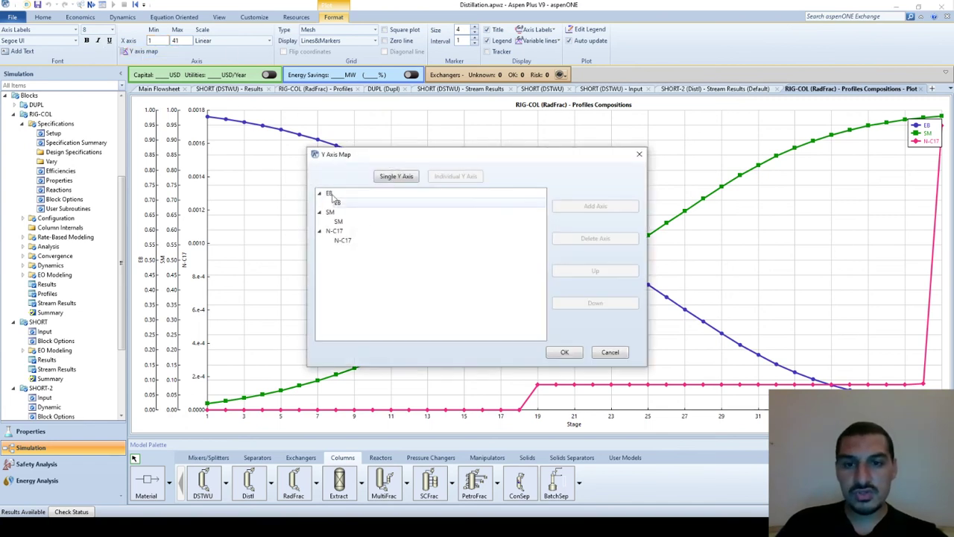
click(410, 177)
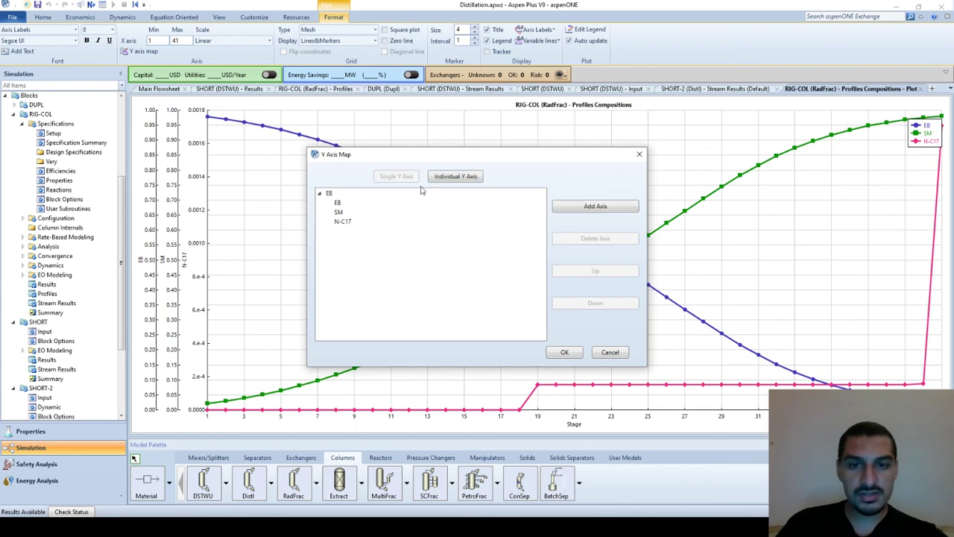
click(565, 352)
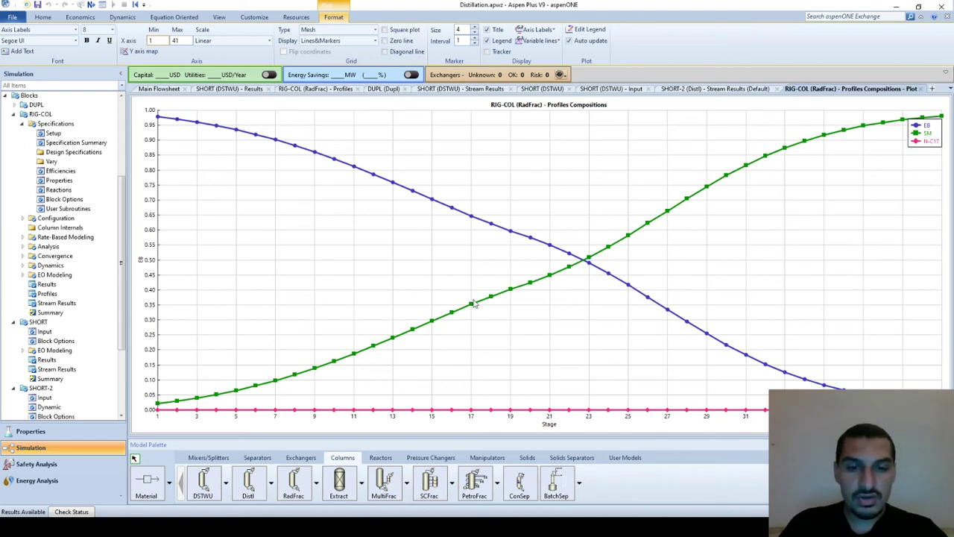
mouse_move(472, 307)
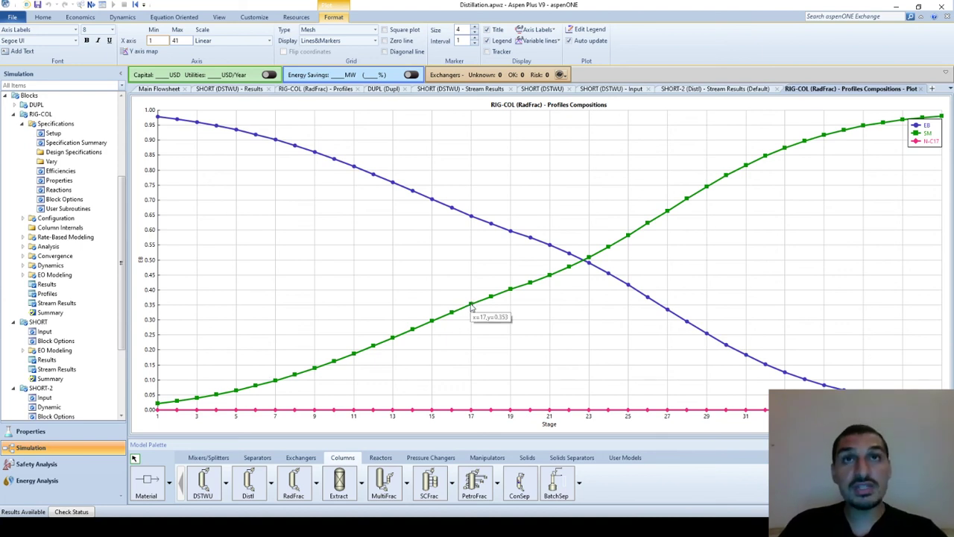